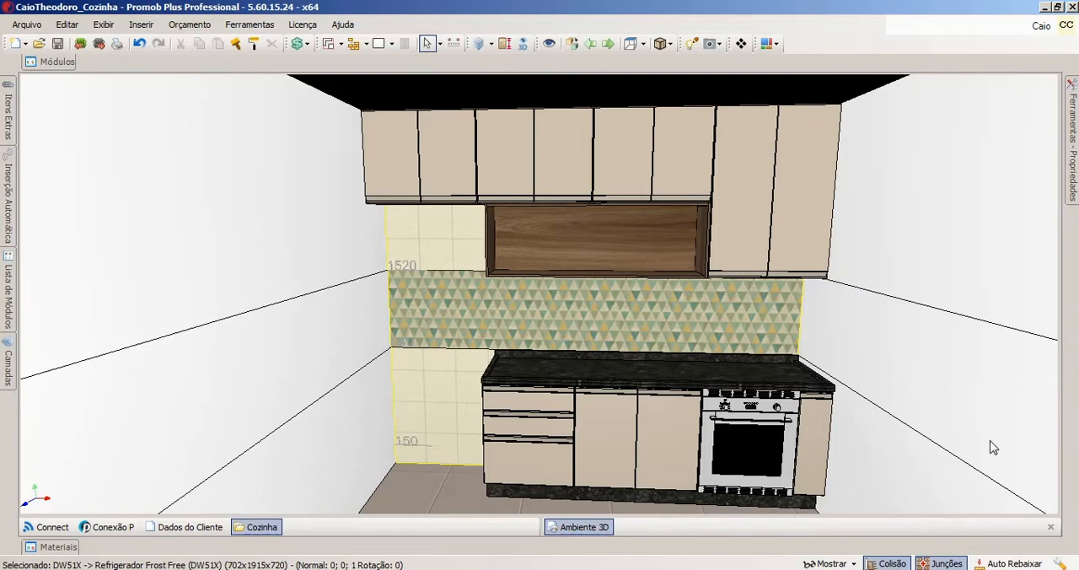
Insert the two-door Electrolux refrigerator DW51X on the floor in the gap between the side wall and the drawer cabinet.
middle_drag(660, 368, 683, 371)
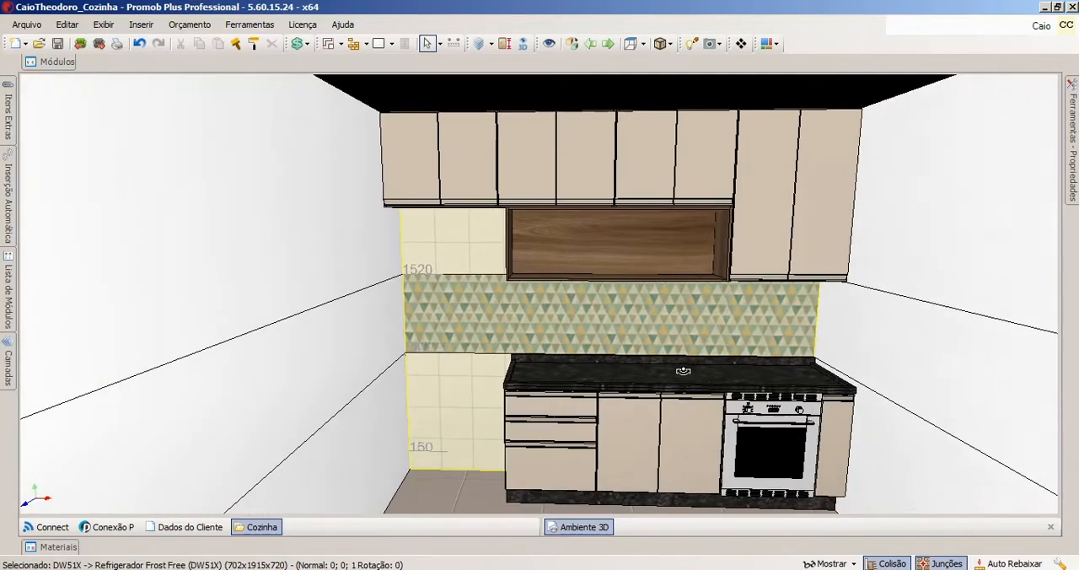
click(71, 66)
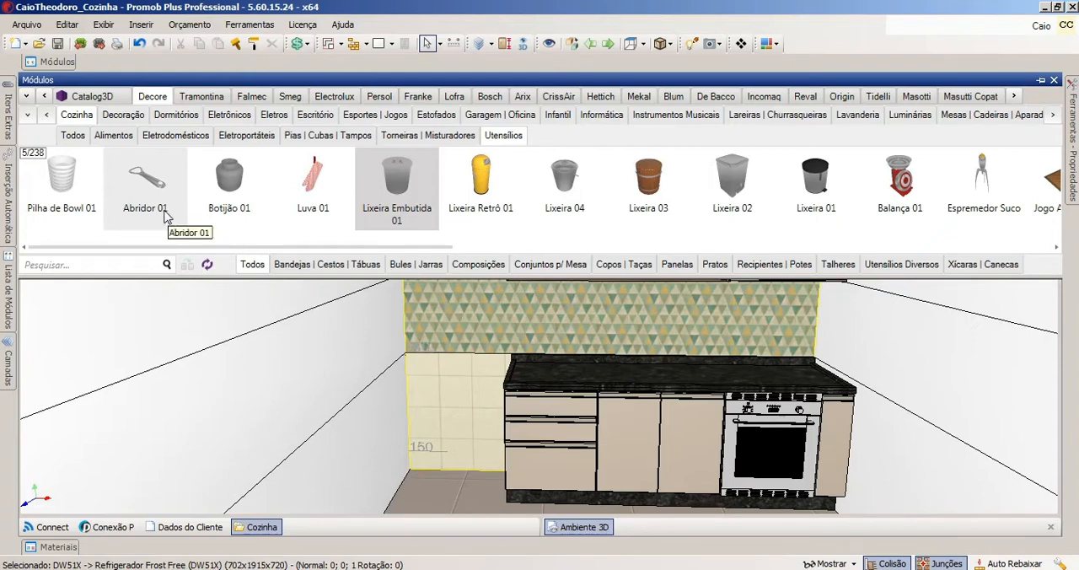
click(28, 98)
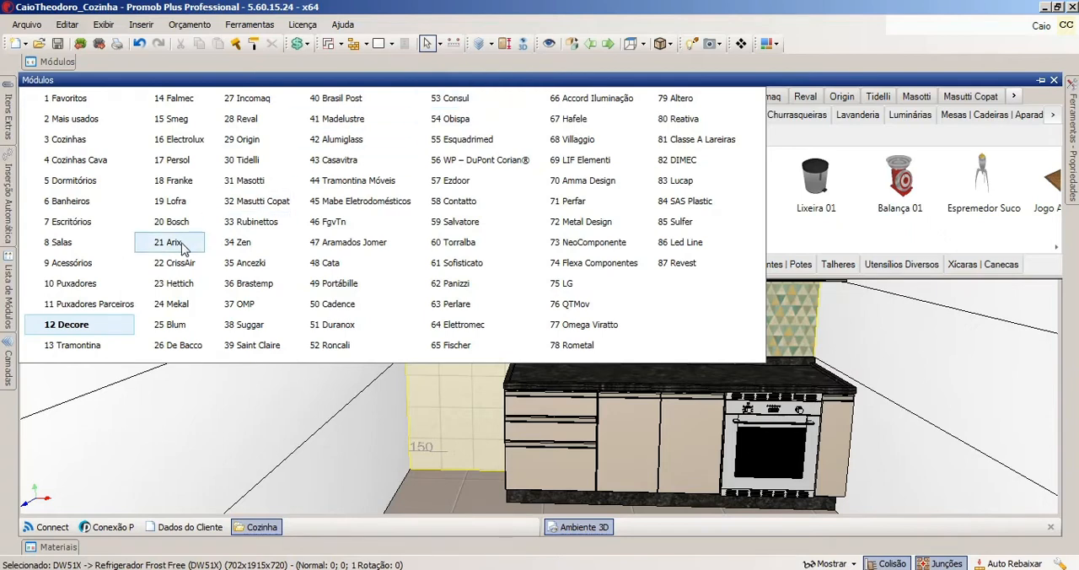
click(177, 148)
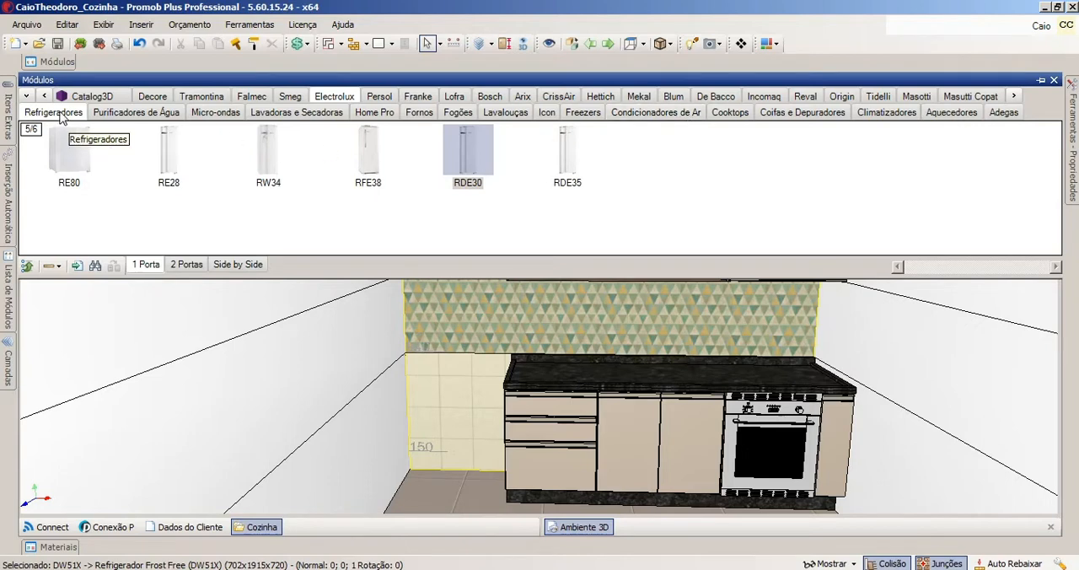
click(187, 264)
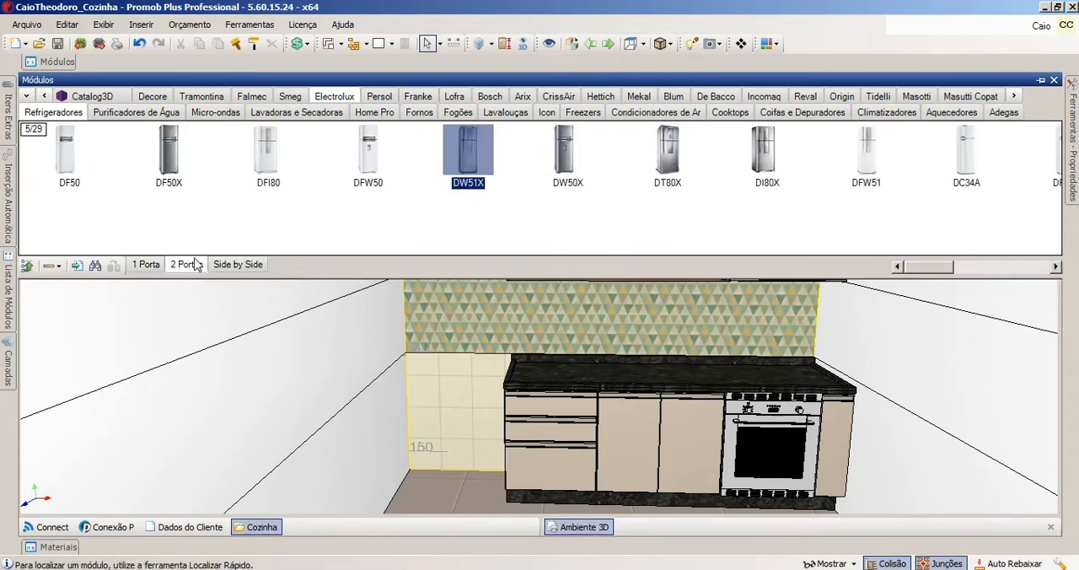
click(467, 162)
drag(468, 162, 442, 334)
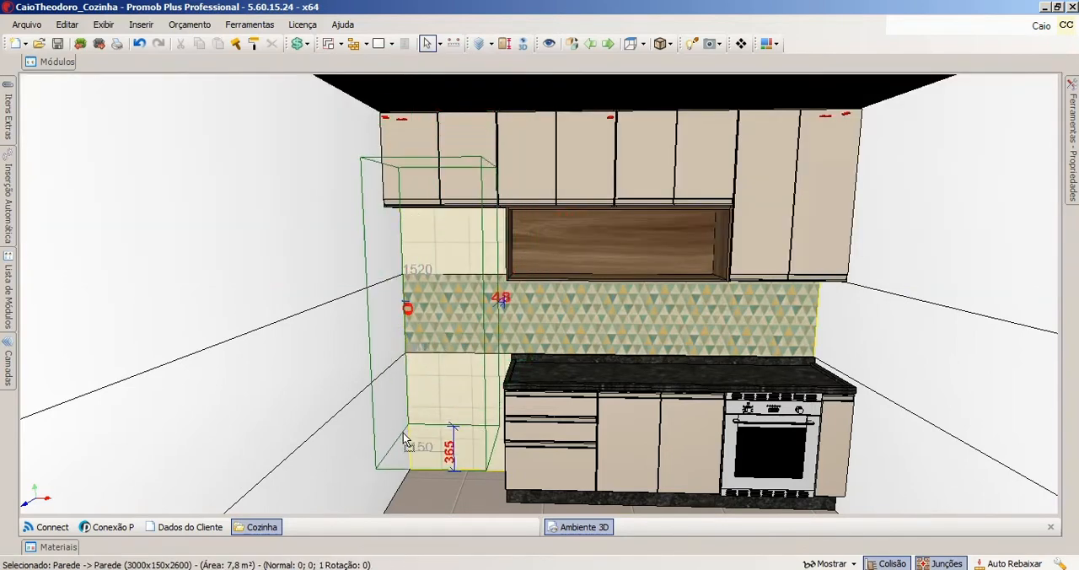
drag(403, 433, 412, 486)
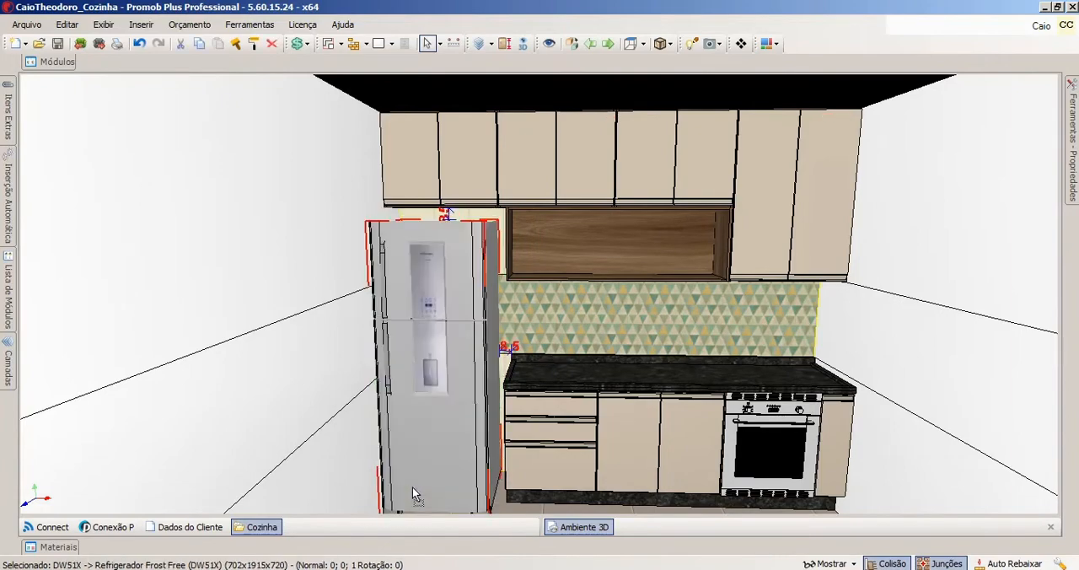
Centre the DW51X refrigerator horizontally in the gap between the wall and the counter.
middle_drag(421, 385, 476, 304)
scroll(442, 380, up, 3)
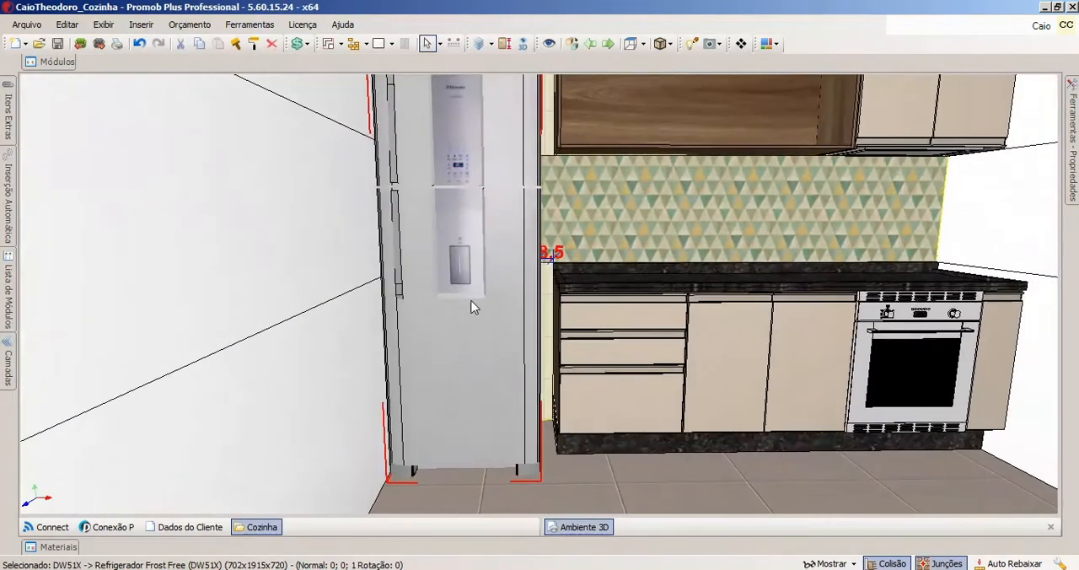
mouse_move(470, 300)
mouse_down()
mouse_move(530, 329)
mouse_move(472, 335)
mouse_move(472, 310)
mouse_up()
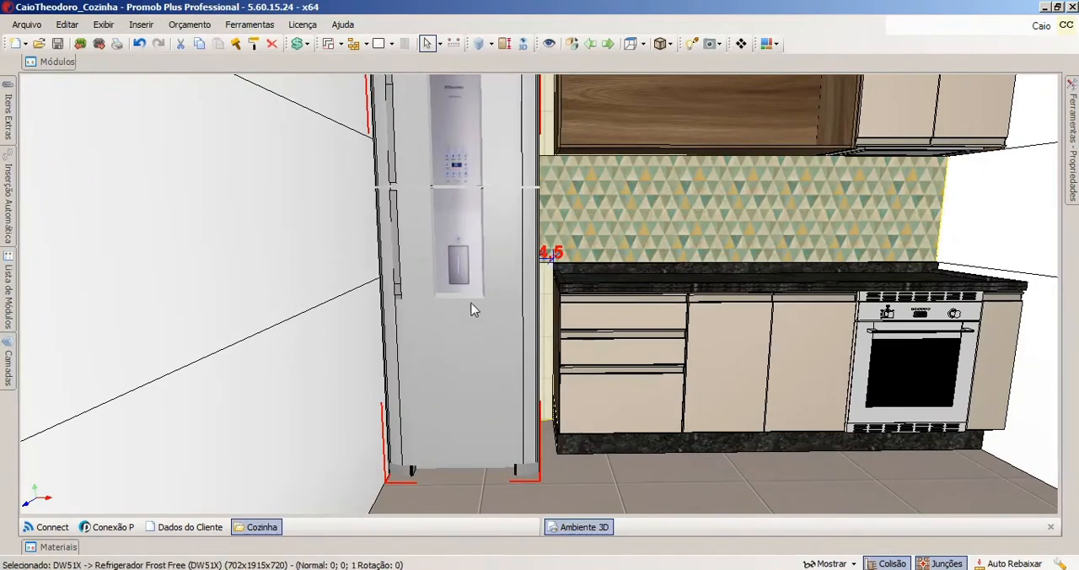
right_click(464, 231)
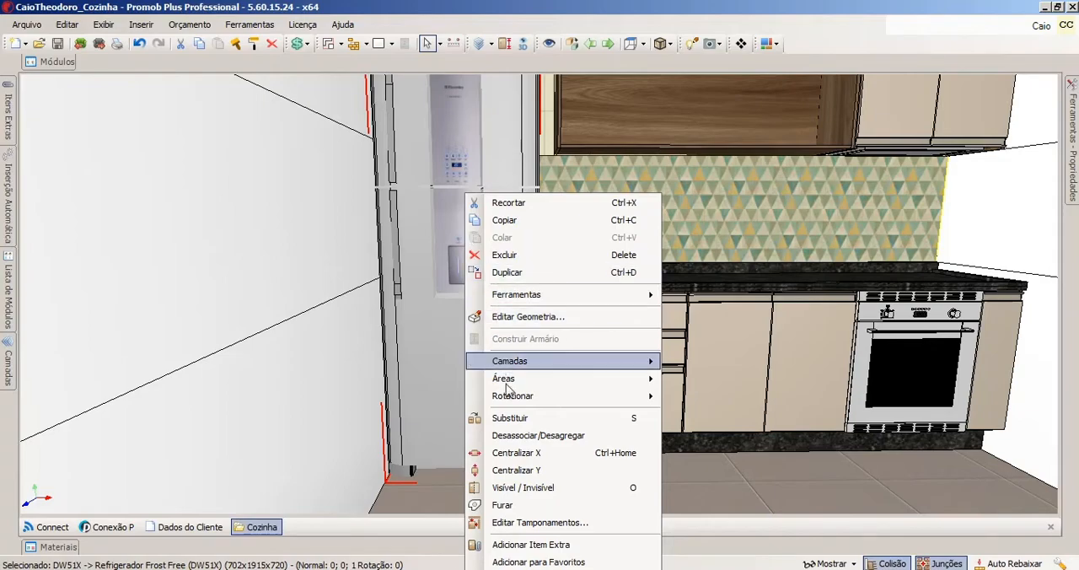
click(516, 453)
middle_drag(478, 336, 424, 356)
scroll(446, 312, down, 3)
middle_drag(447, 317, 379, 313)
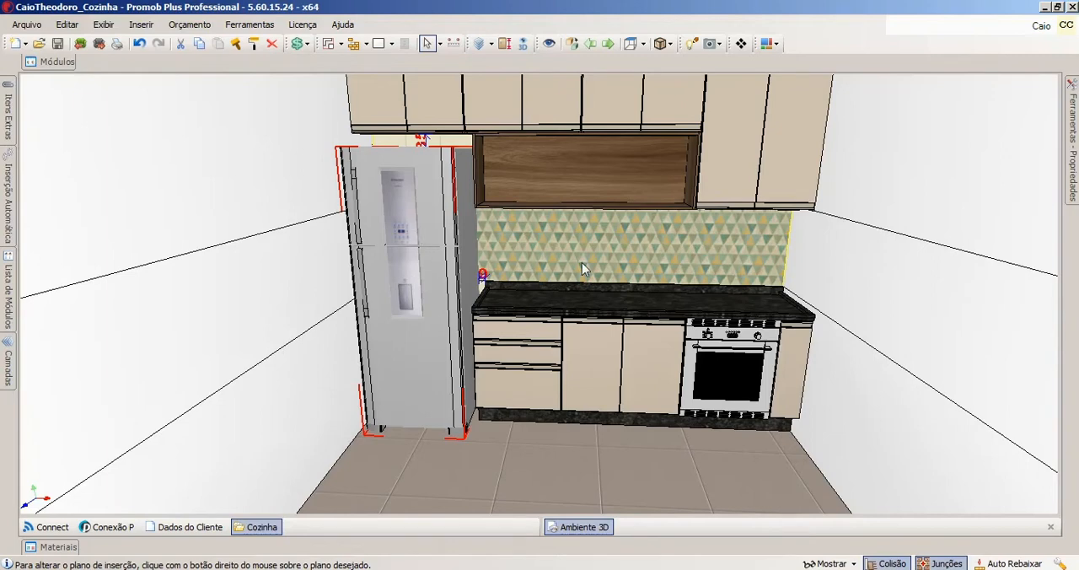
Try to set the DW51X refrigerator's width to 900.
mouse_move(1073, 140)
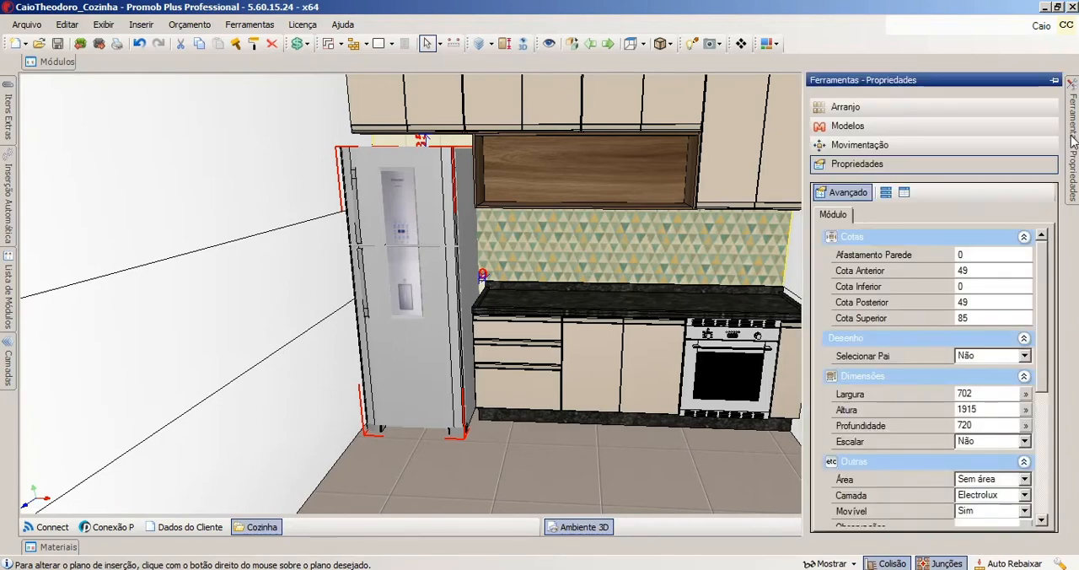
click(977, 397)
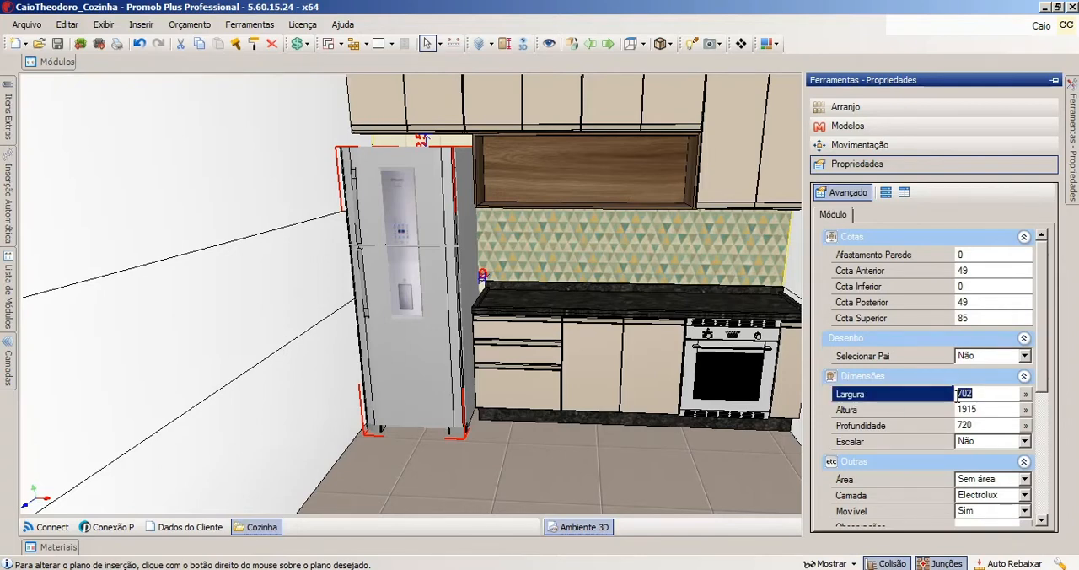
text(900)
key(Return)
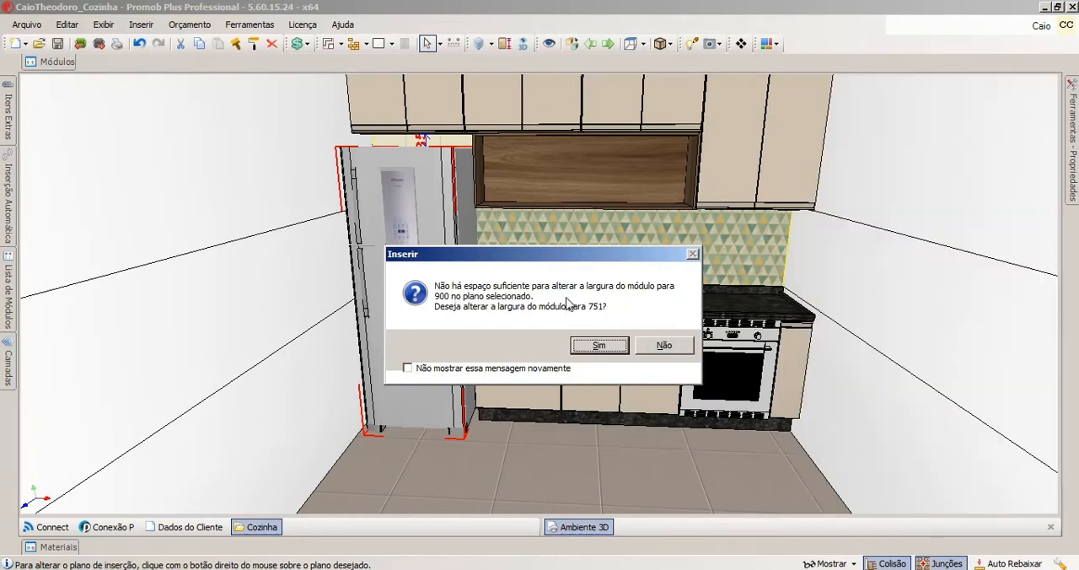
click(599, 345)
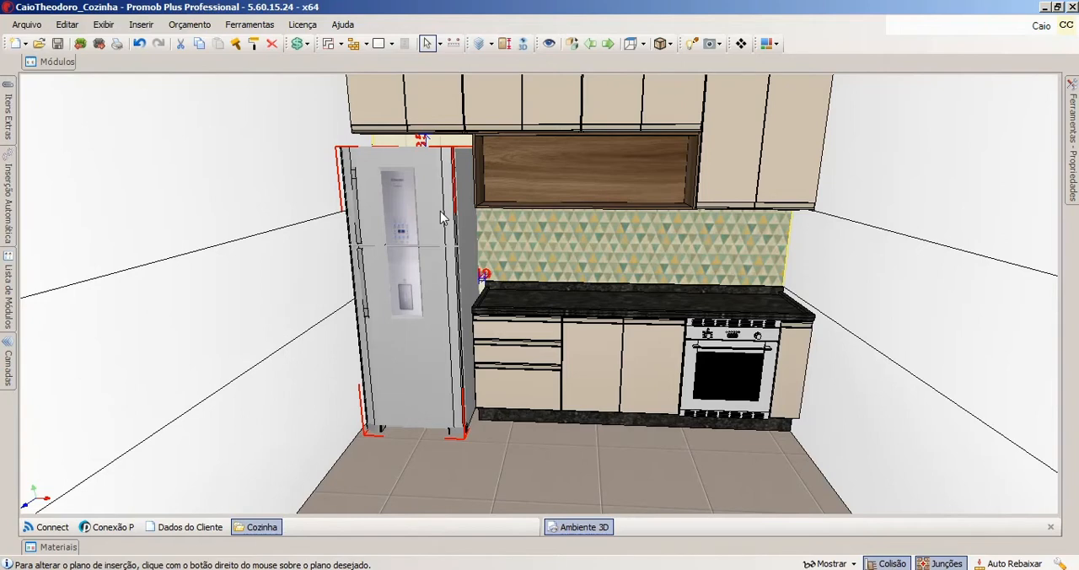
Browse the Cozinha category of the Decore library, examining its food, appliance, sink, faucet and utensil modules.
click(65, 65)
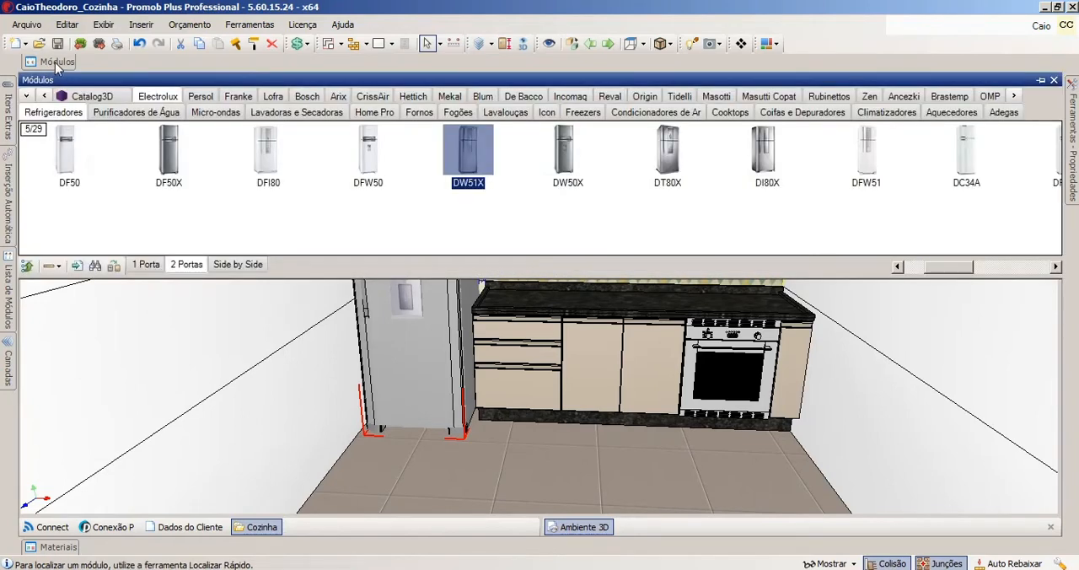
click(28, 96)
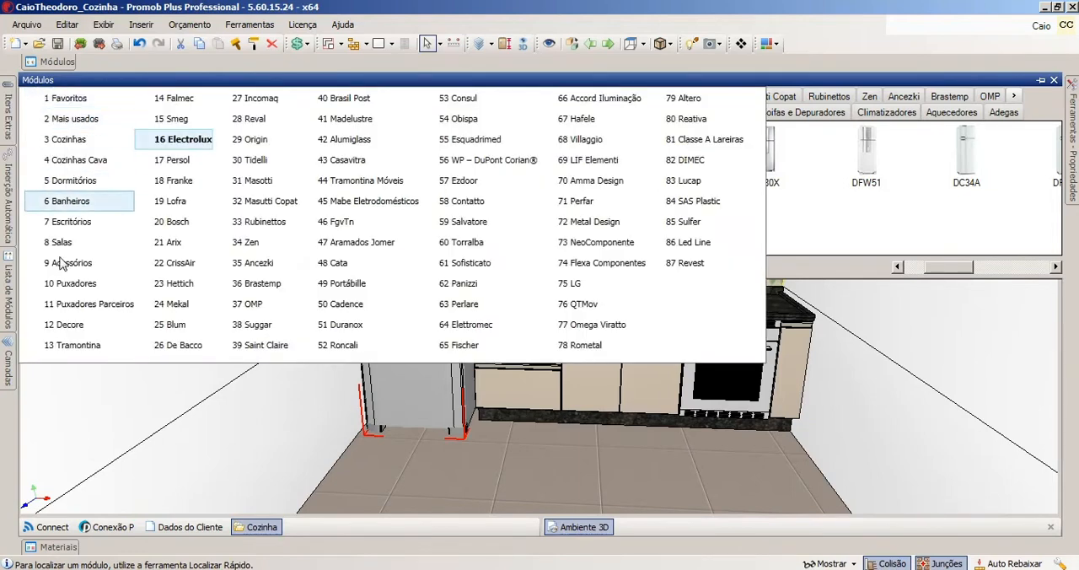
click(73, 328)
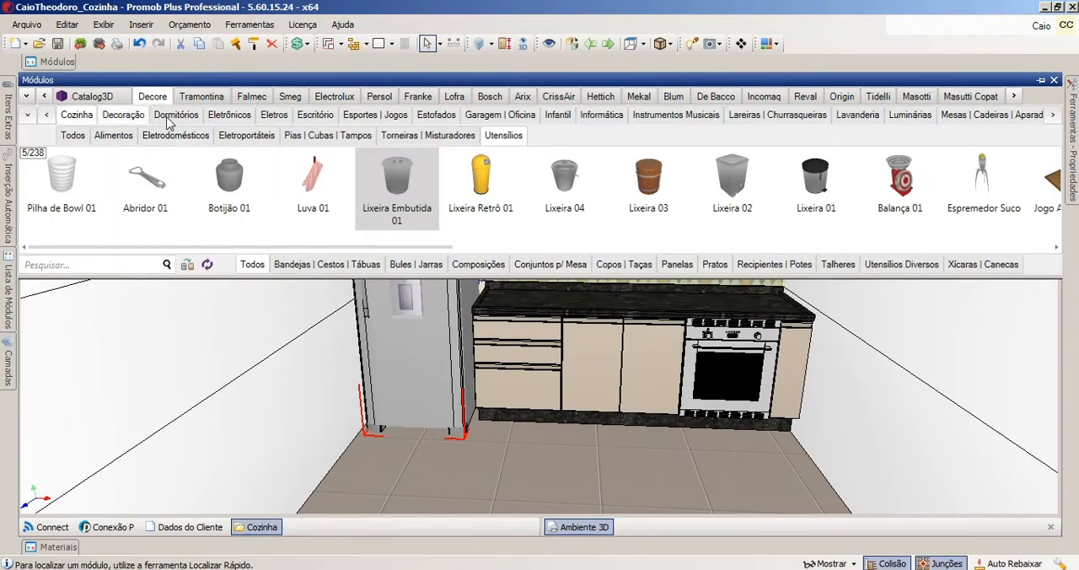
click(28, 117)
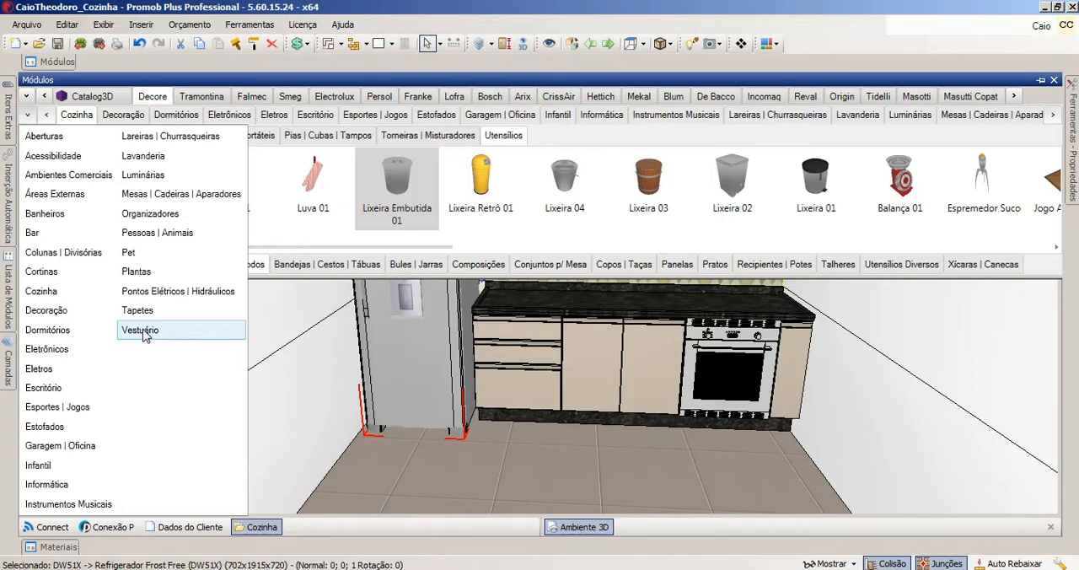
click(42, 292)
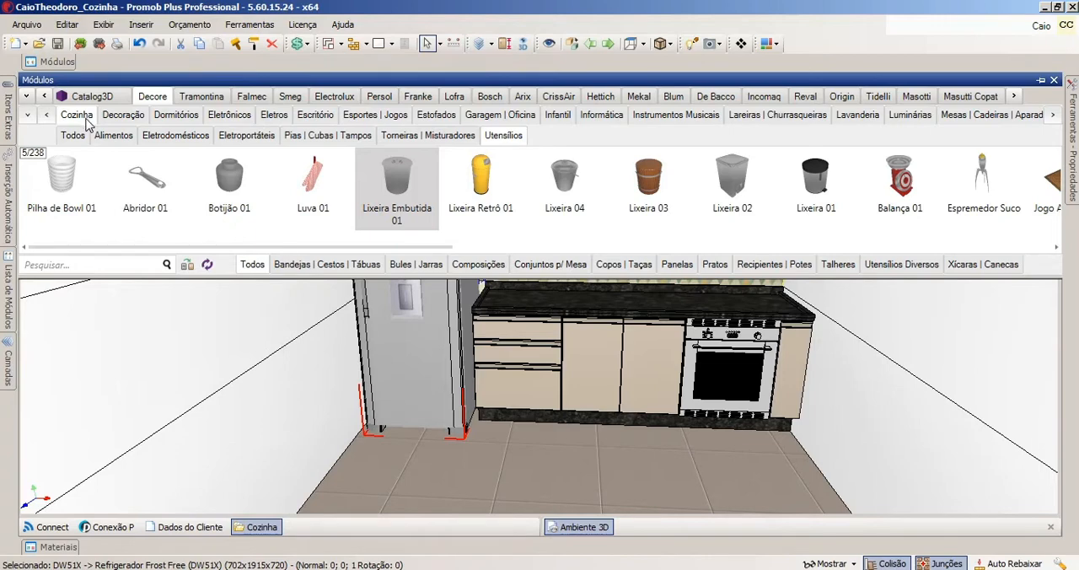
click(109, 138)
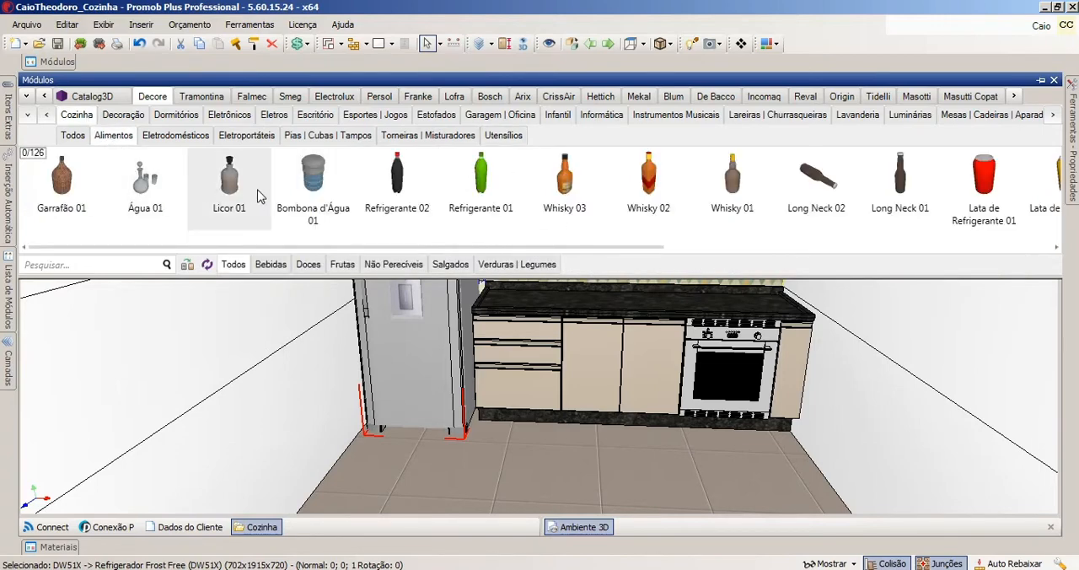
click(192, 137)
click(249, 137)
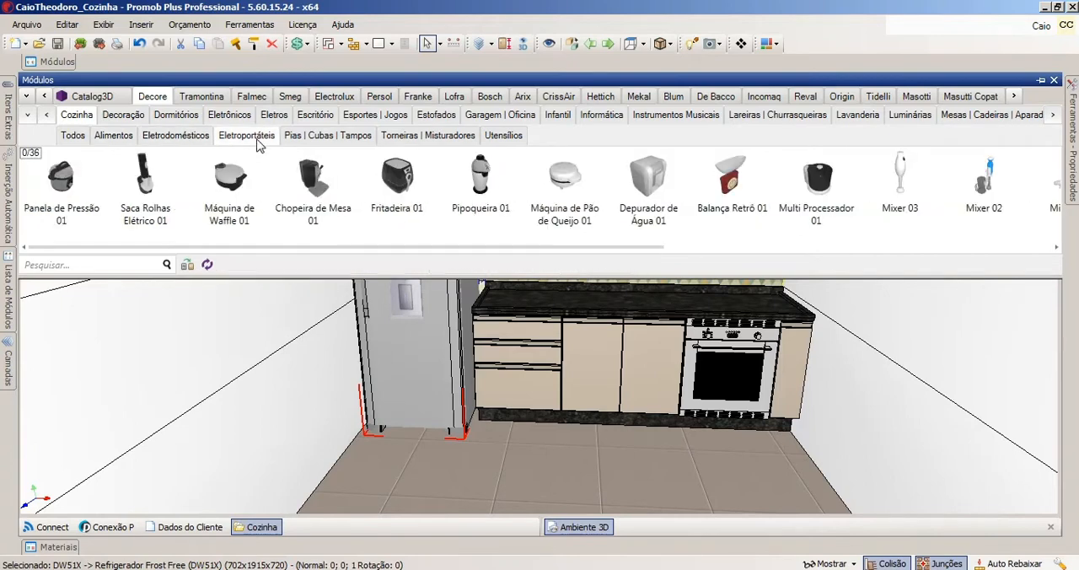
click(309, 145)
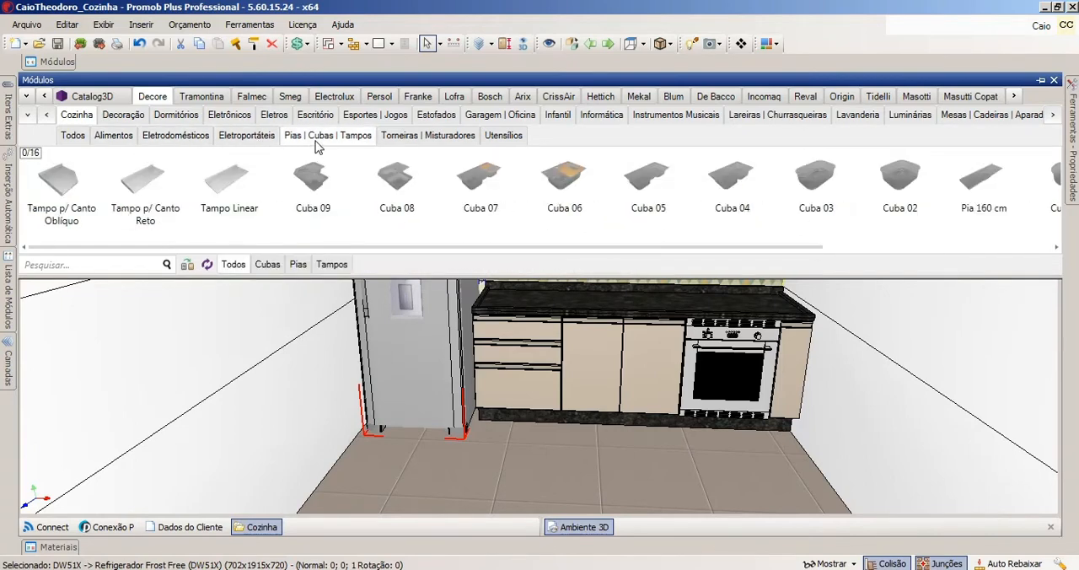
click(403, 137)
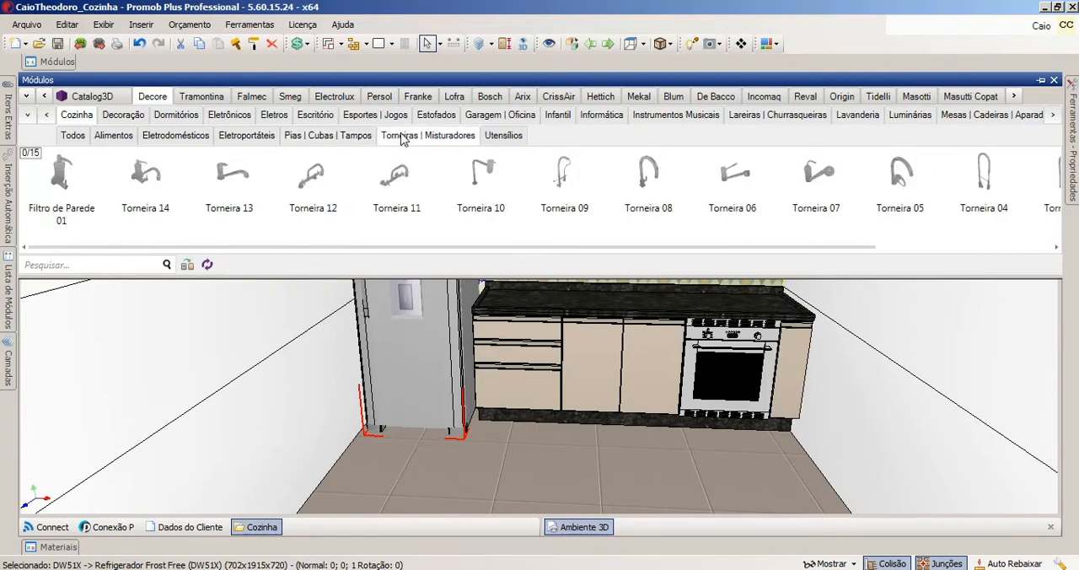
click(497, 136)
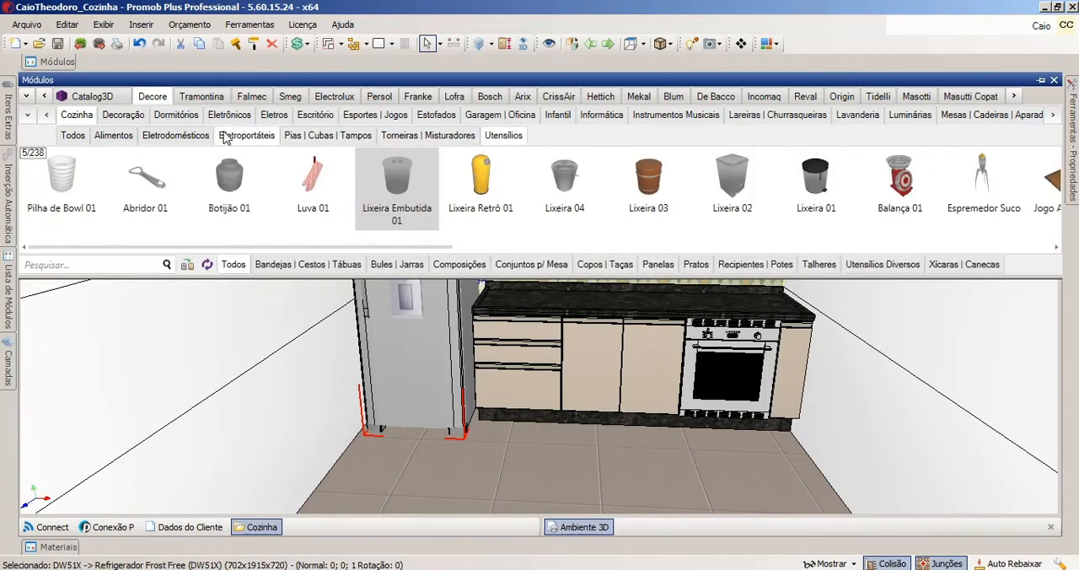
Insert Refrigerador Duplex 08 from the Decore kitchen appliances against the side wall in front of the DW51X and select it.
click(188, 142)
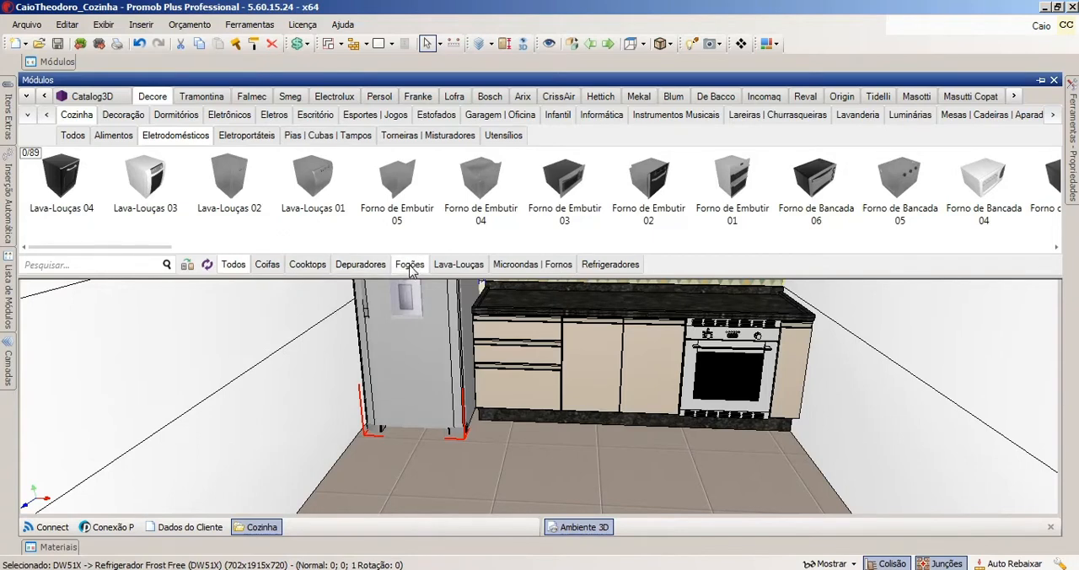
click(609, 266)
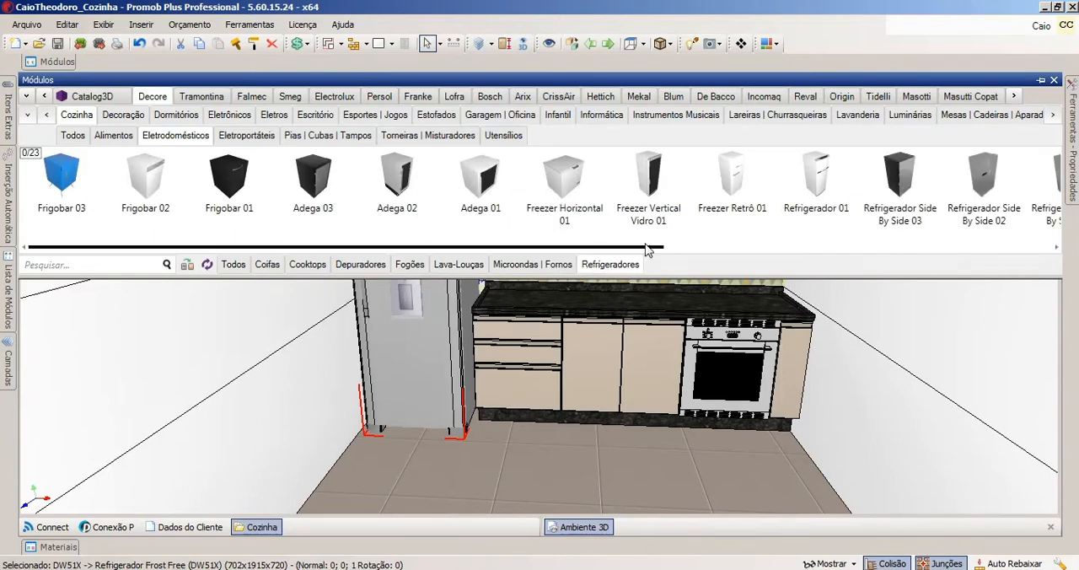
drag(578, 247, 943, 253)
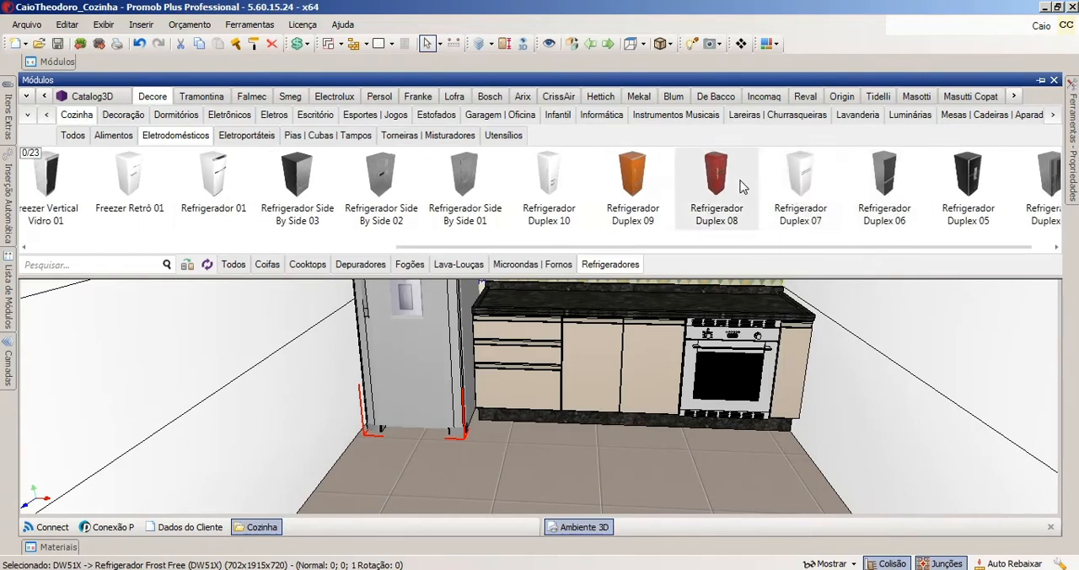
drag(740, 180, 331, 308)
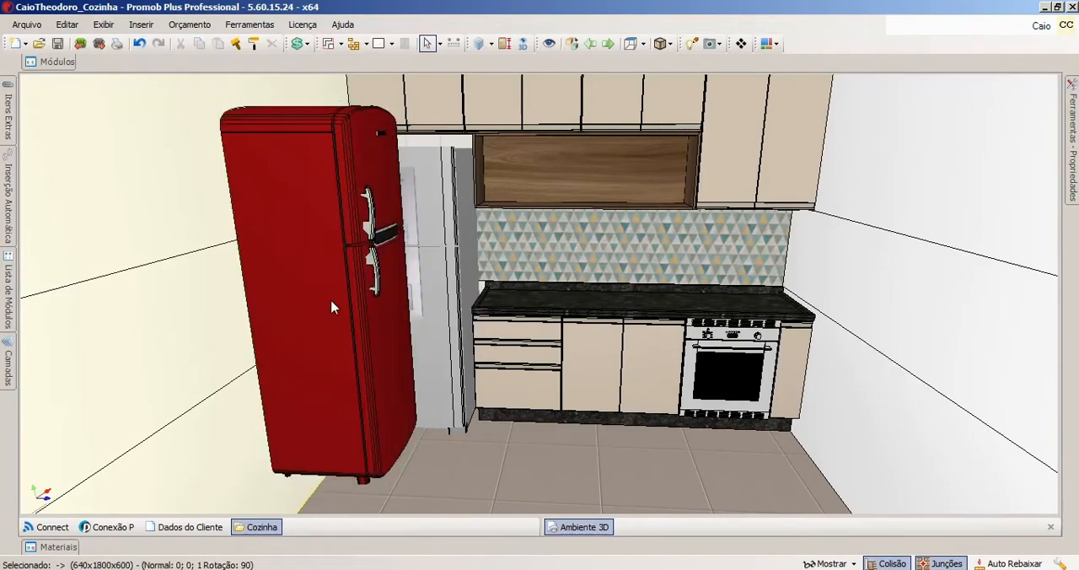
middle_drag(331, 308, 342, 267)
click(362, 287)
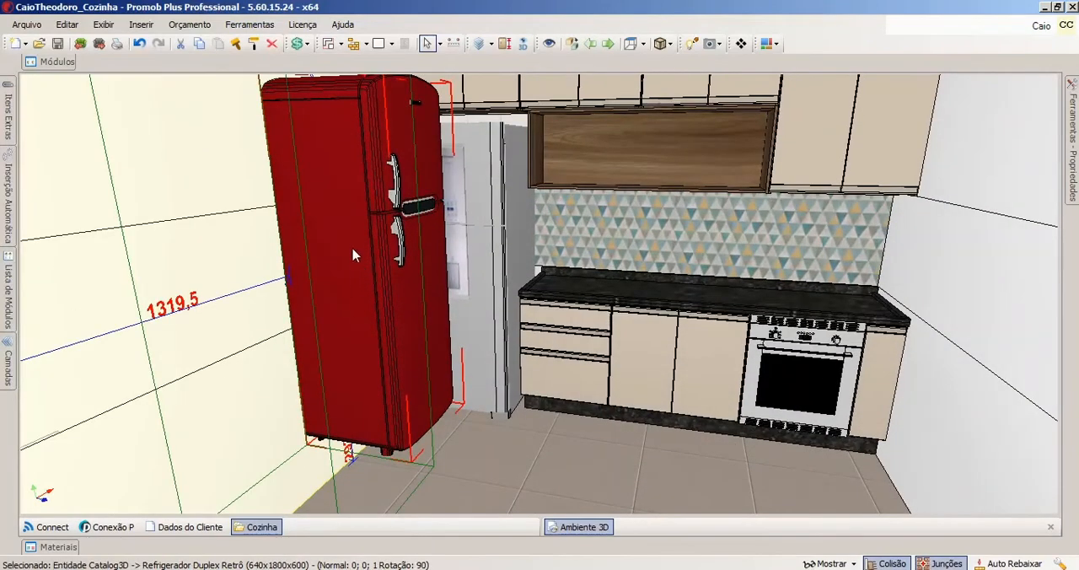
Set the red retro refrigerator's width to 700 and delete the refrigerator.
mouse_move(1072, 150)
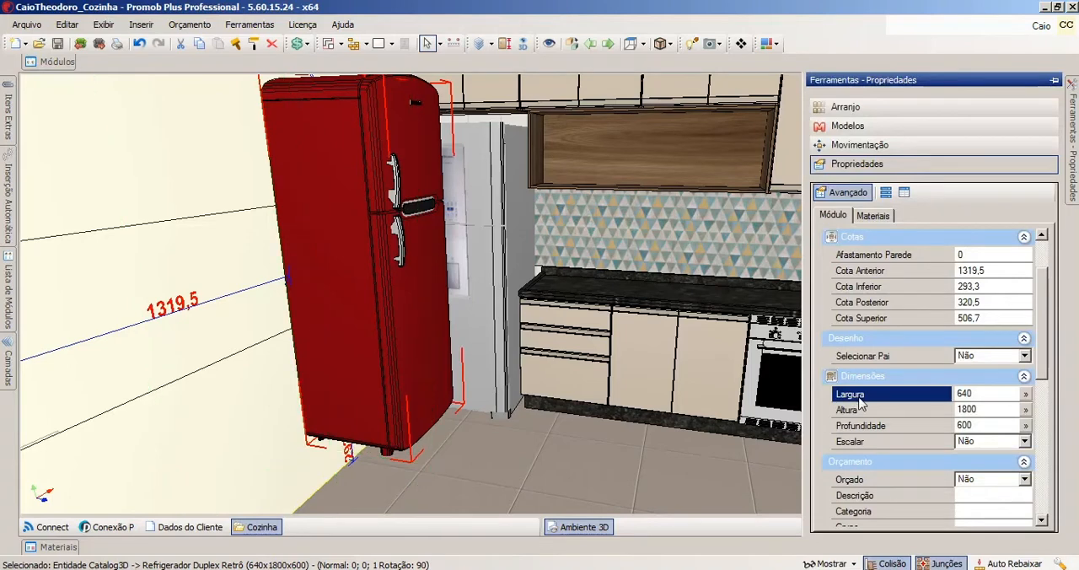
click(994, 394)
text(700)
key(Return)
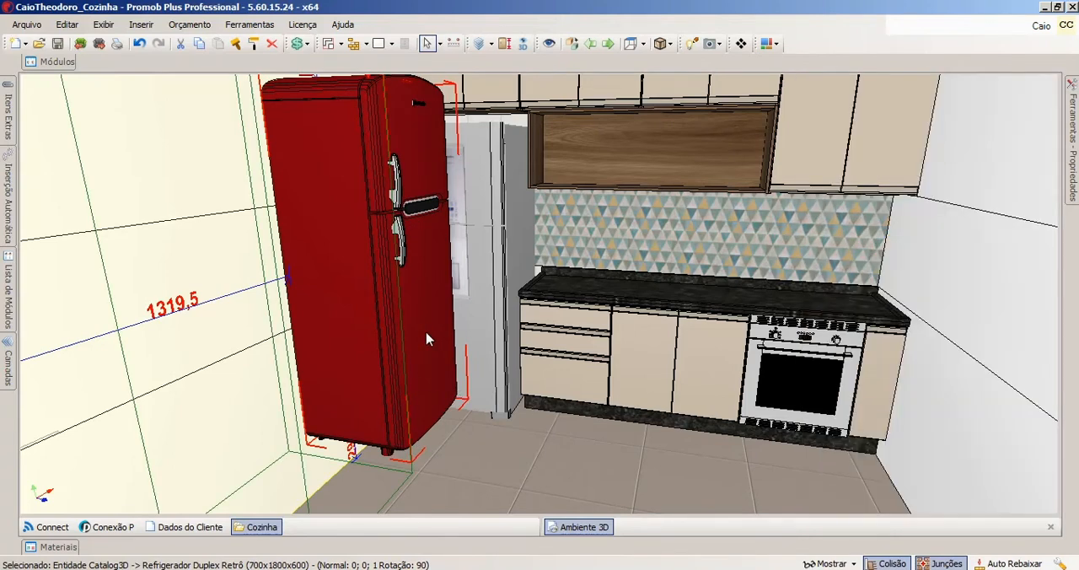
key(Delete)
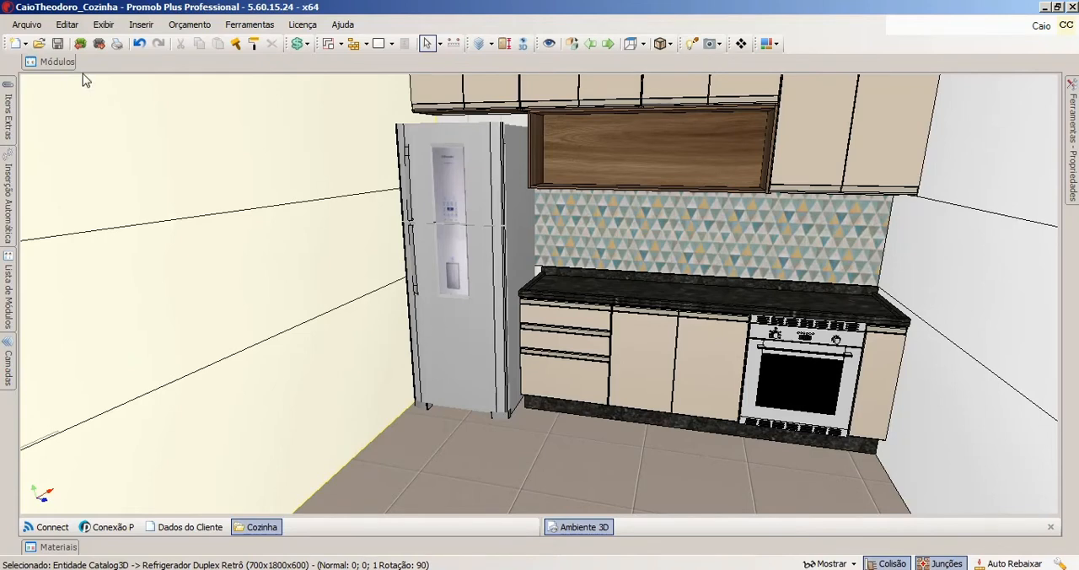
Insert Cuba 03 from the Decore kitchen sink bowls into the countertop above the two-door cabinet and select it.
mouse_move(71, 64)
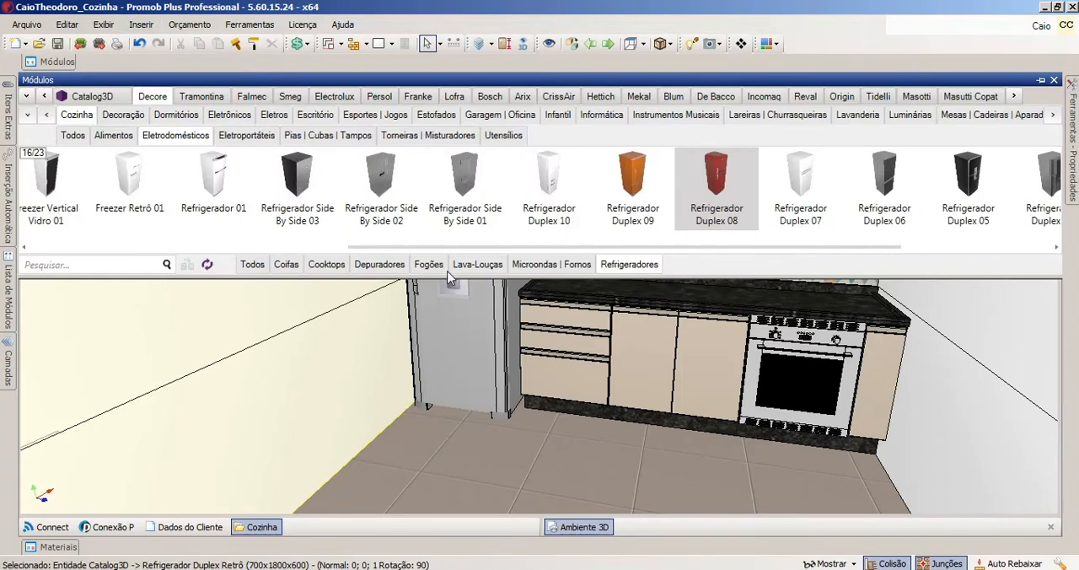
middle_drag(595, 356, 612, 408)
scroll(612, 347, up, 2)
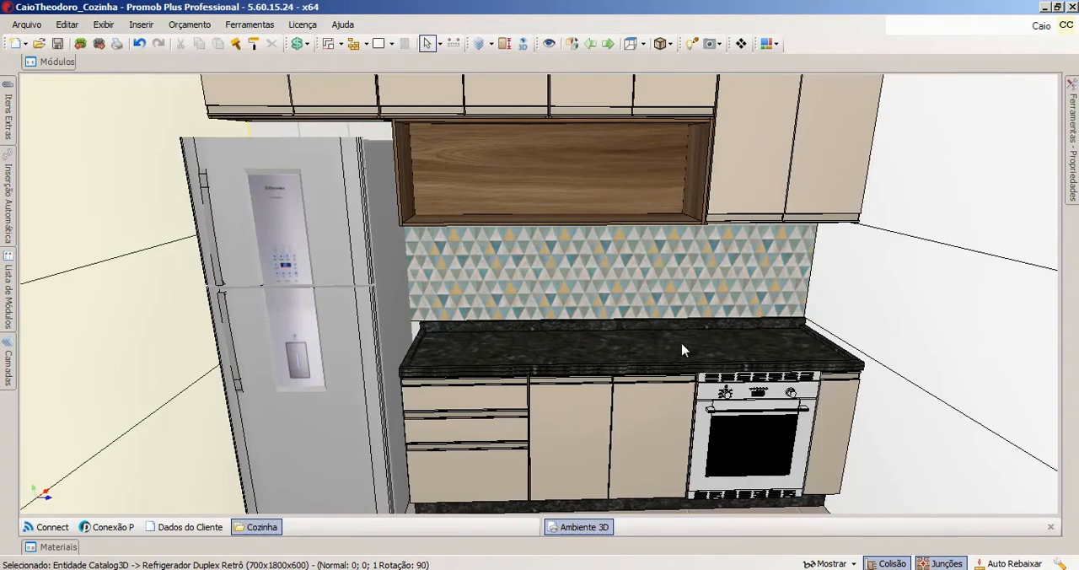
click(59, 63)
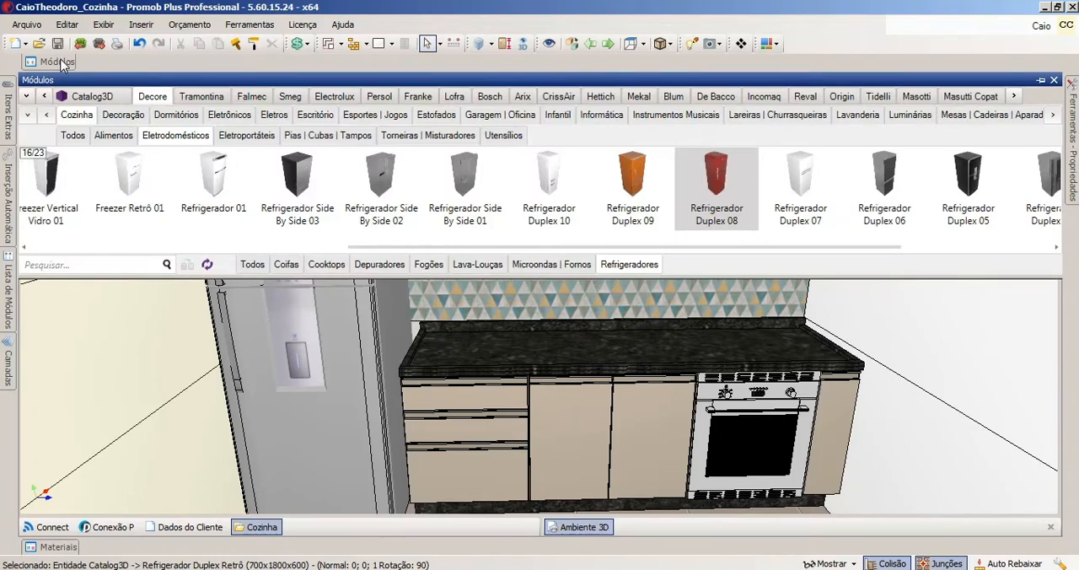
click(319, 140)
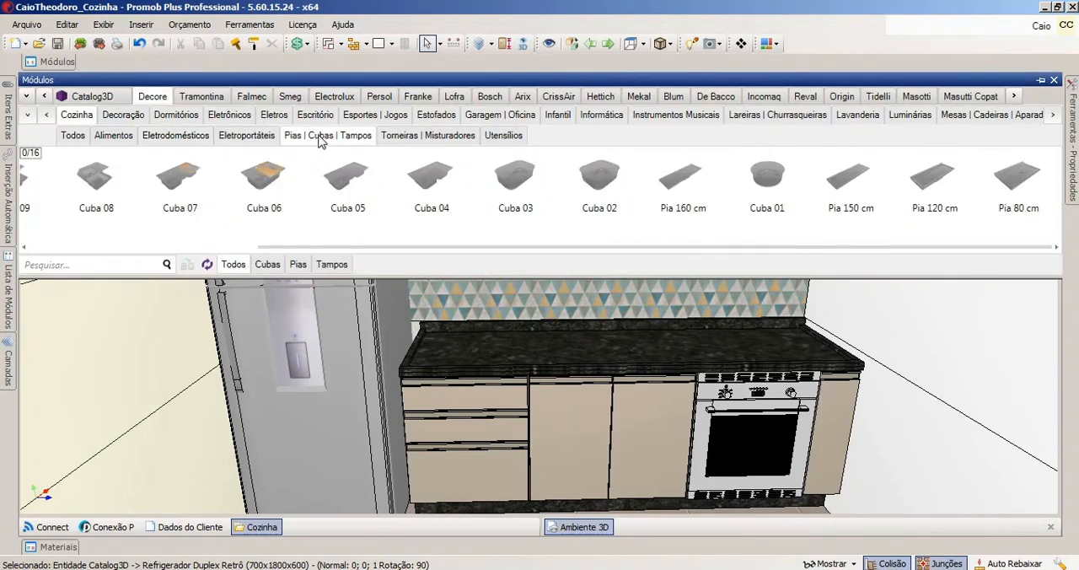
click(267, 264)
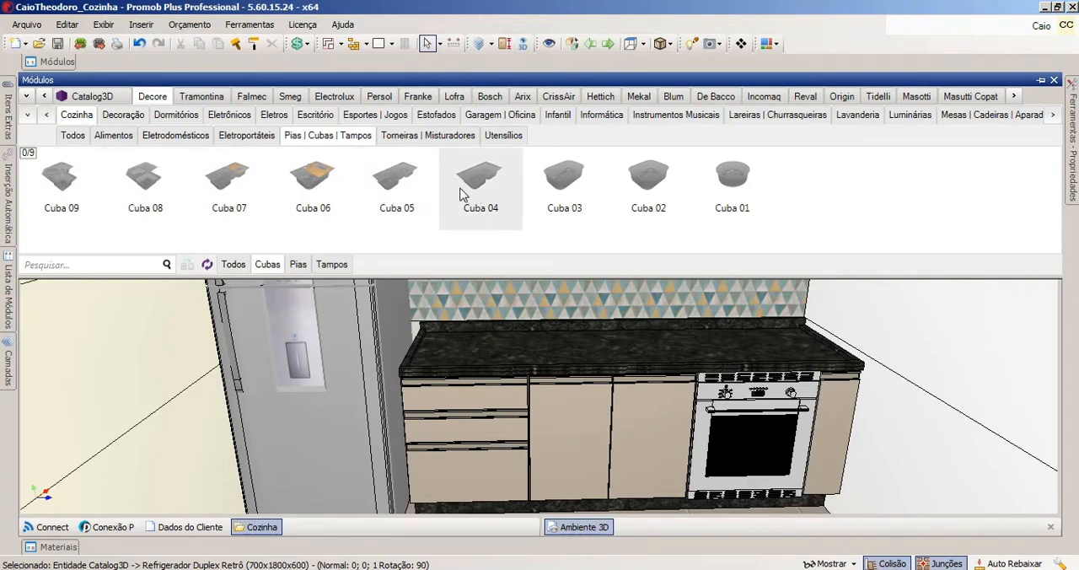
click(563, 192)
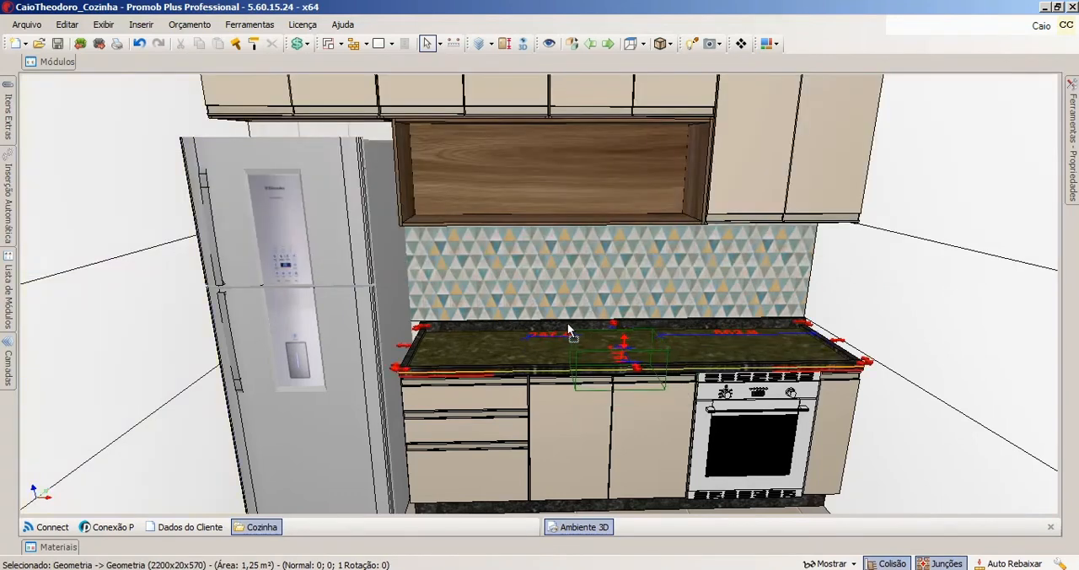
click(556, 322)
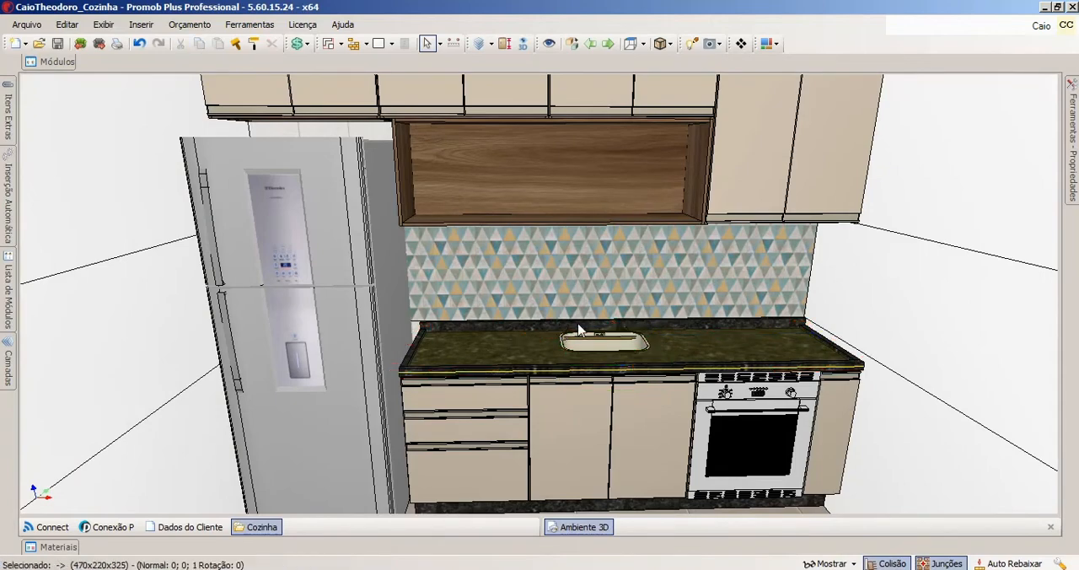
middle_drag(601, 336, 595, 335)
scroll(595, 342, up, 4)
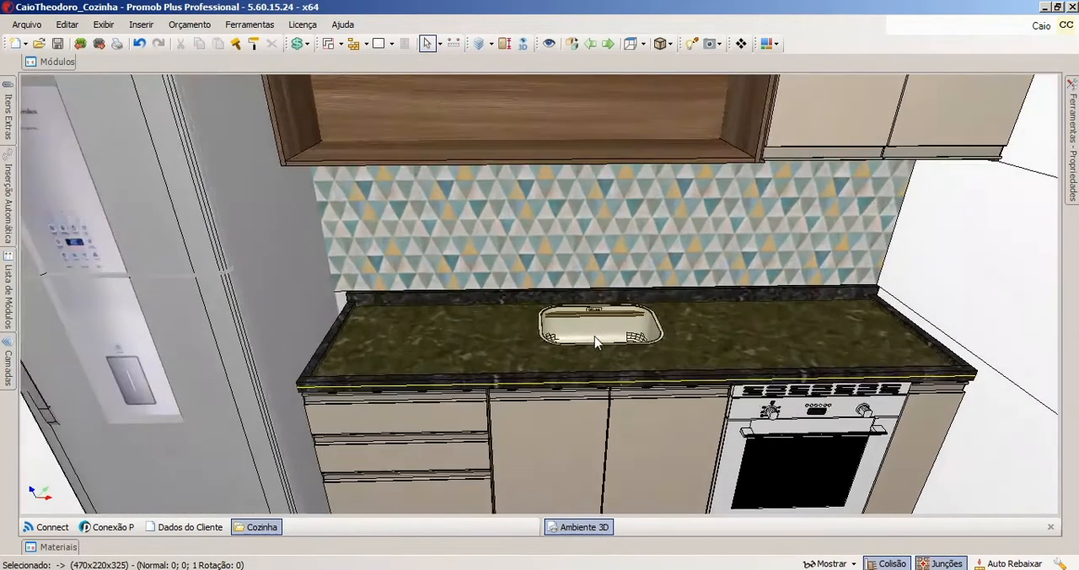
click(600, 358)
drag(599, 353, 604, 343)
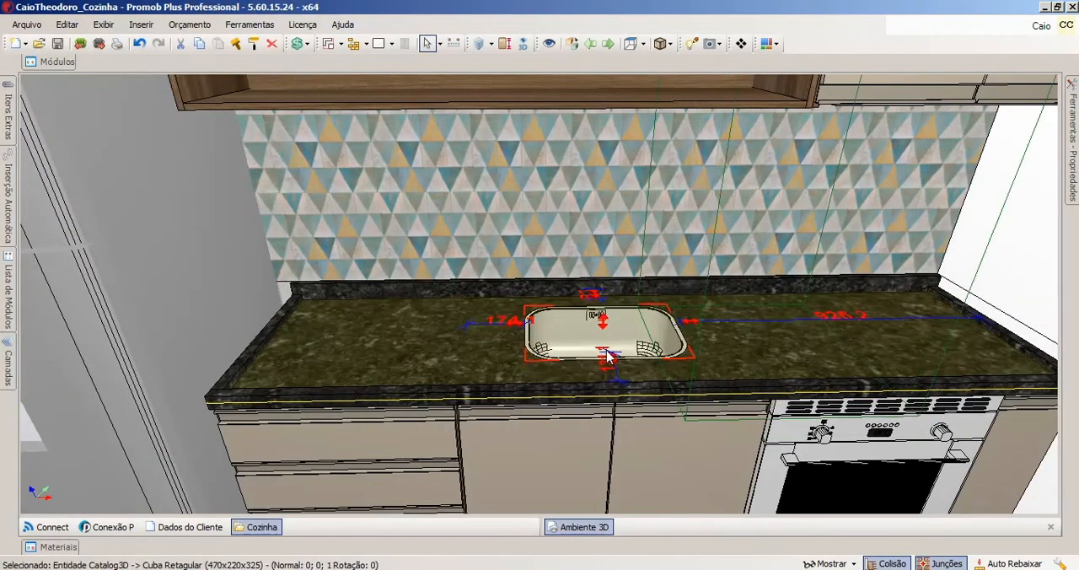
Examine the inserted sink bowl and its distances to the countertop edges from several angles.
scroll(610, 347, up, 2)
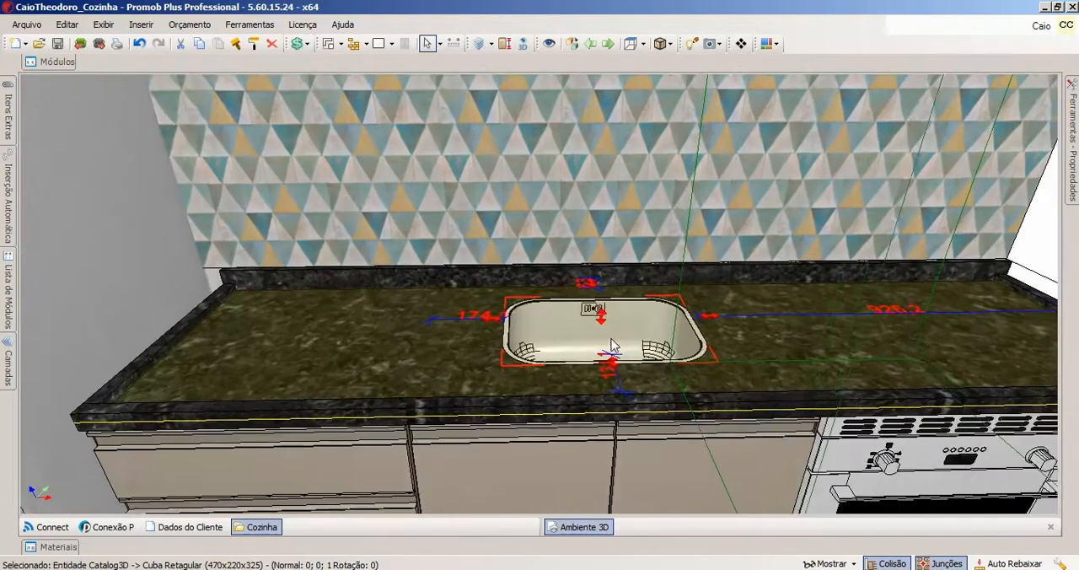
scroll(611, 346, up, 3)
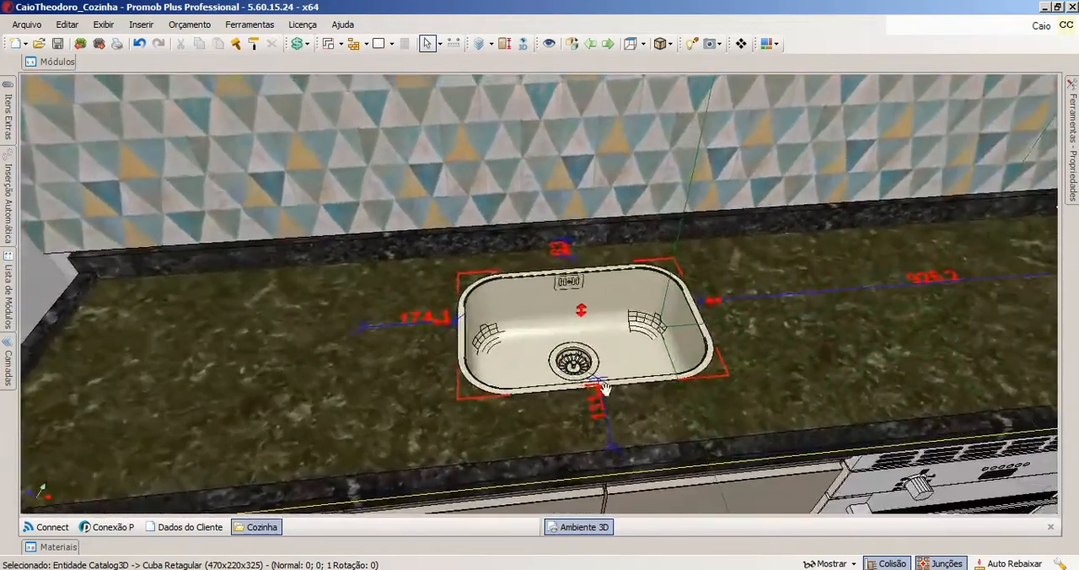
scroll(603, 386, up, 2)
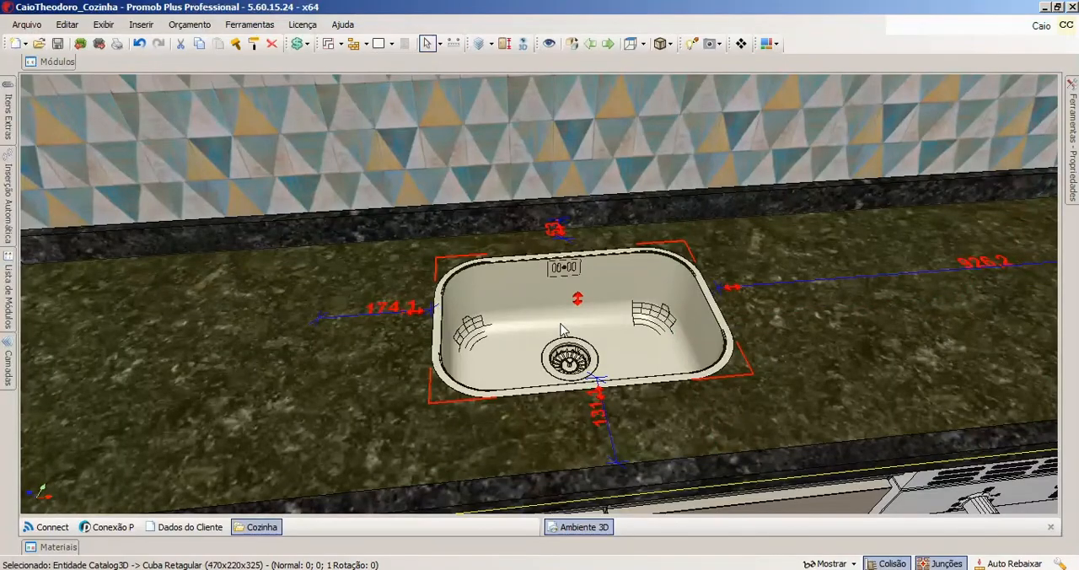
scroll(561, 321, down, 2)
scroll(694, 302, up, 2)
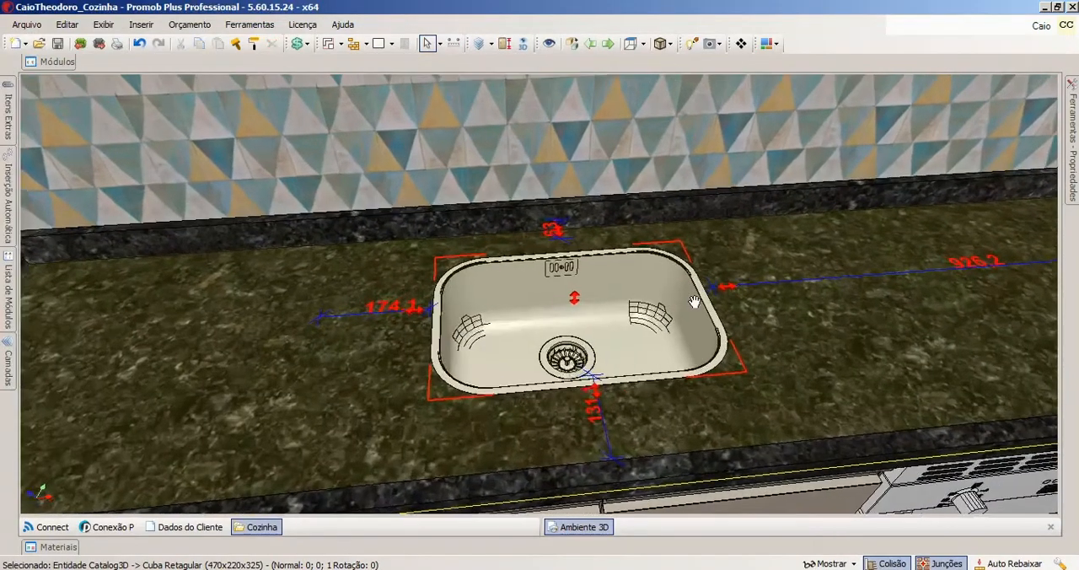
middle_drag(693, 302, 497, 323)
scroll(497, 323, up, 2)
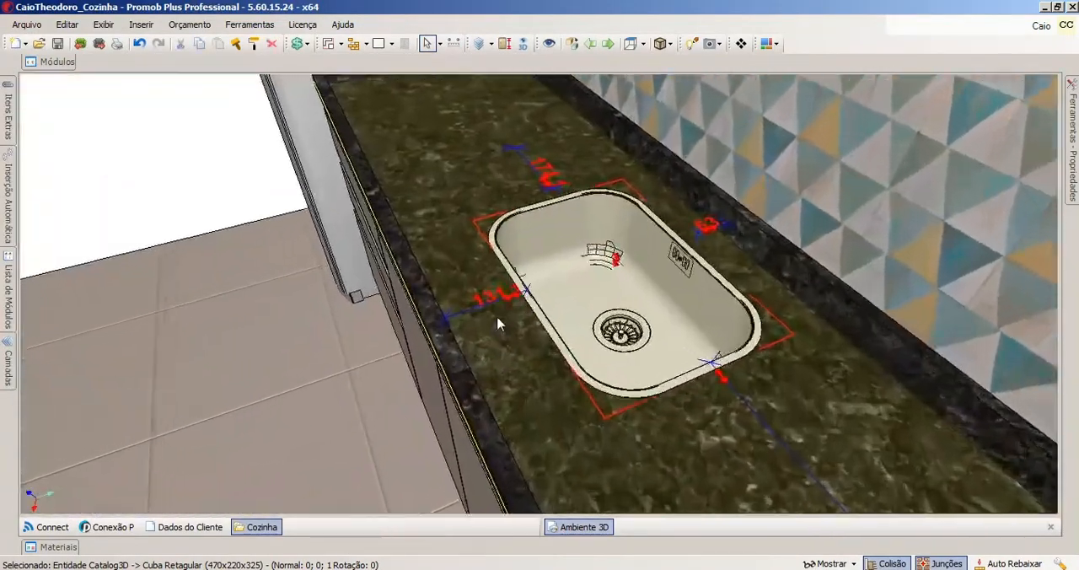
scroll(497, 323, up, 1)
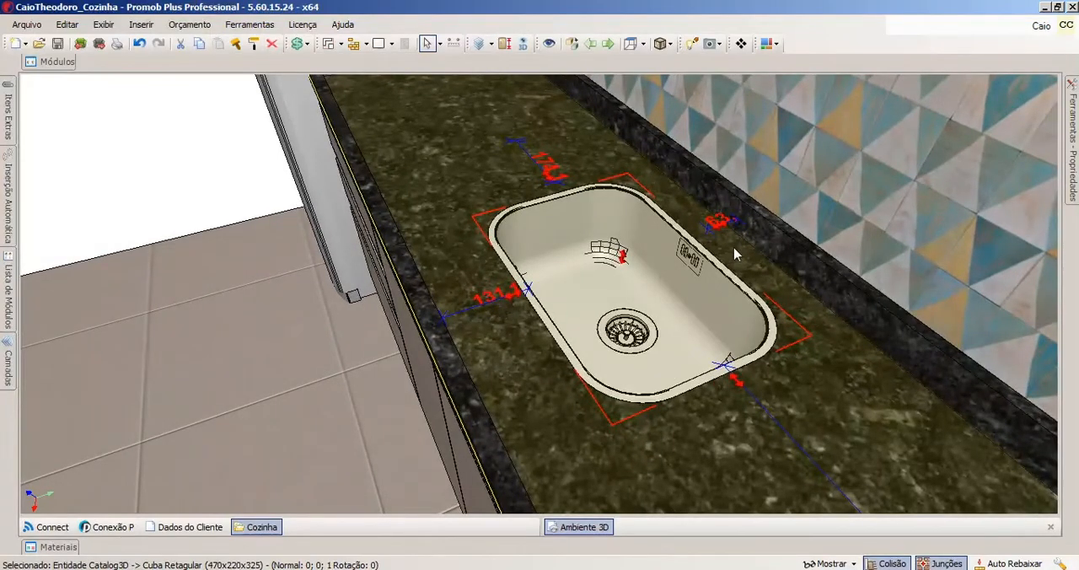
middle_drag(492, 231, 536, 228)
middle_drag(683, 211, 608, 256)
scroll(608, 256, up, 4)
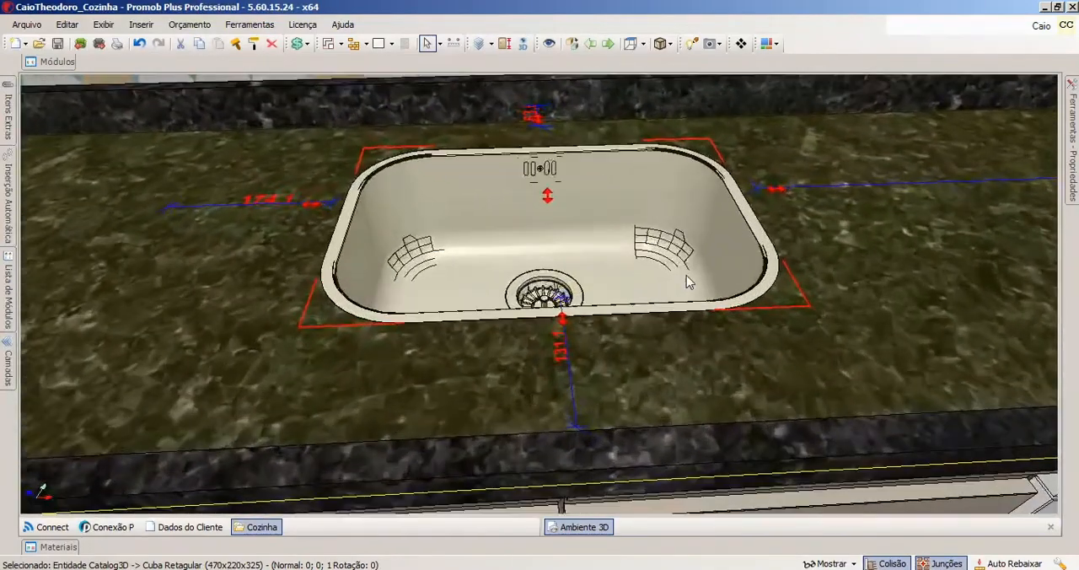
right_drag(685, 278, 523, 339)
middle_drag(544, 297, 552, 293)
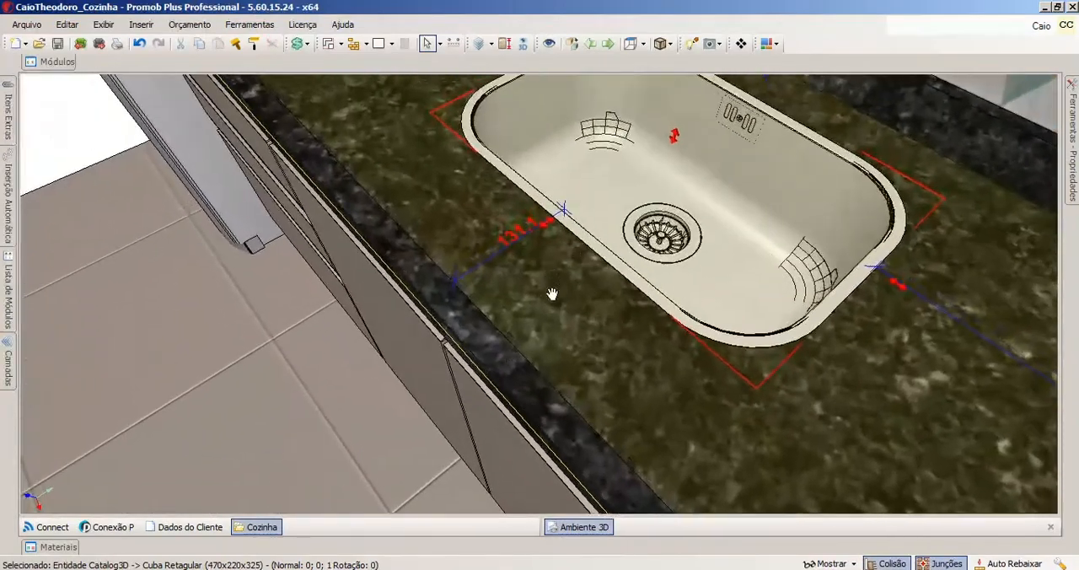
scroll(506, 299, down, 3)
scroll(581, 244, down, 1)
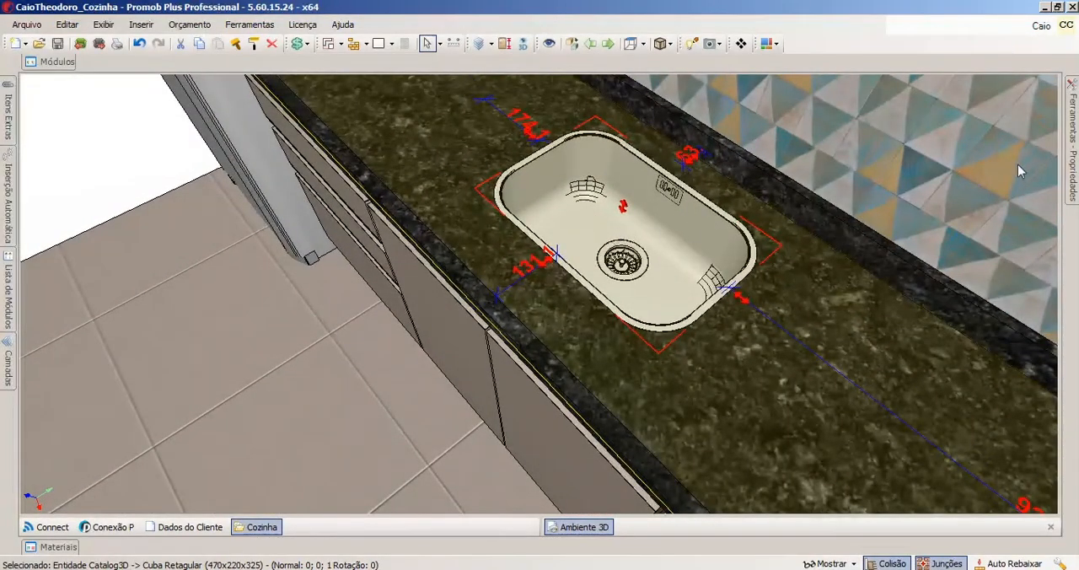
Set the sink bowl's Cota Inferior to 50, and readjust it to 70.
mouse_move(1073, 145)
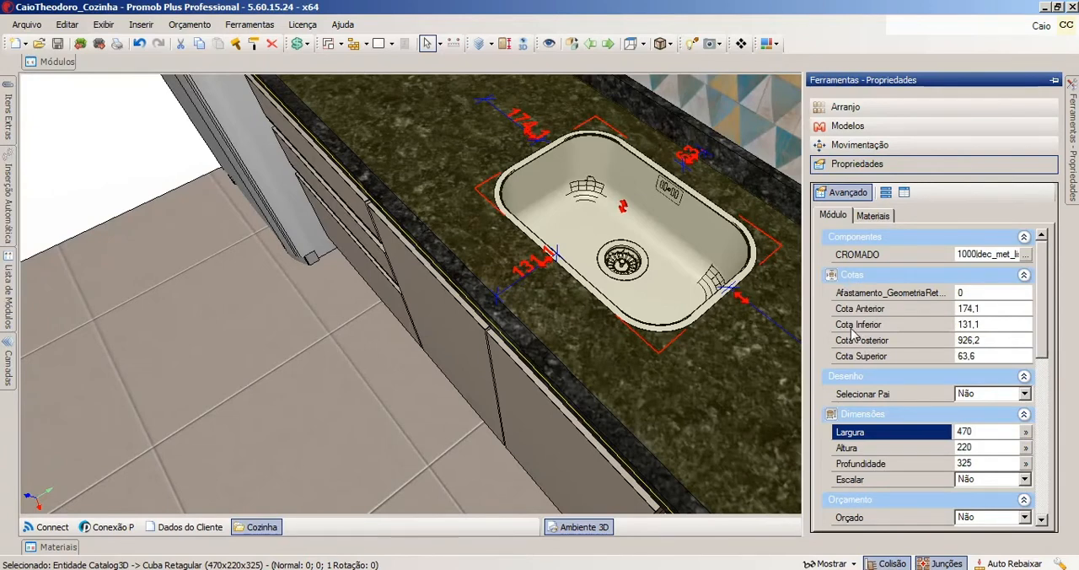
click(946, 324)
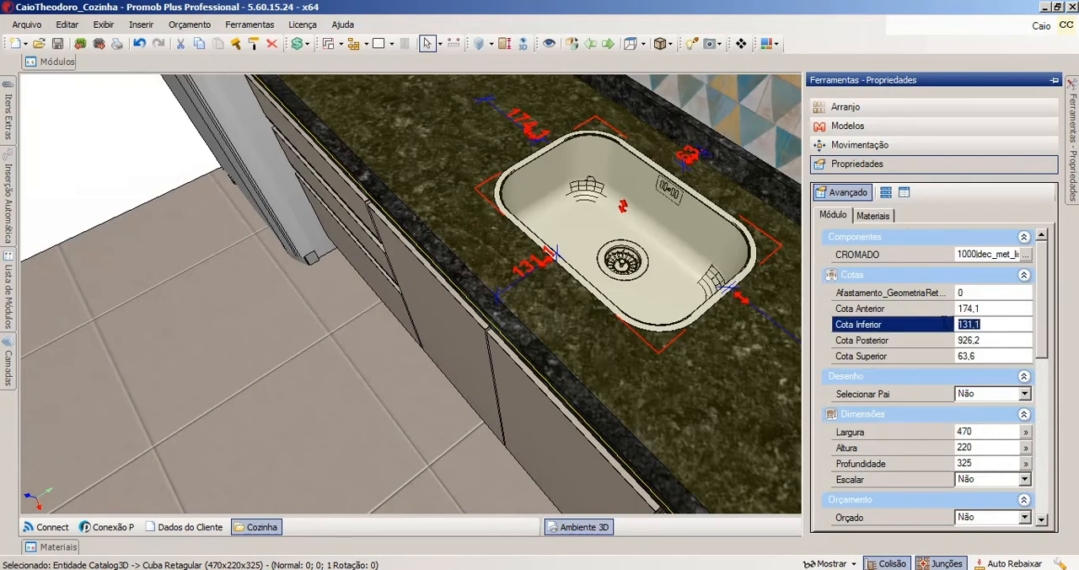
text(50)
key(Return)
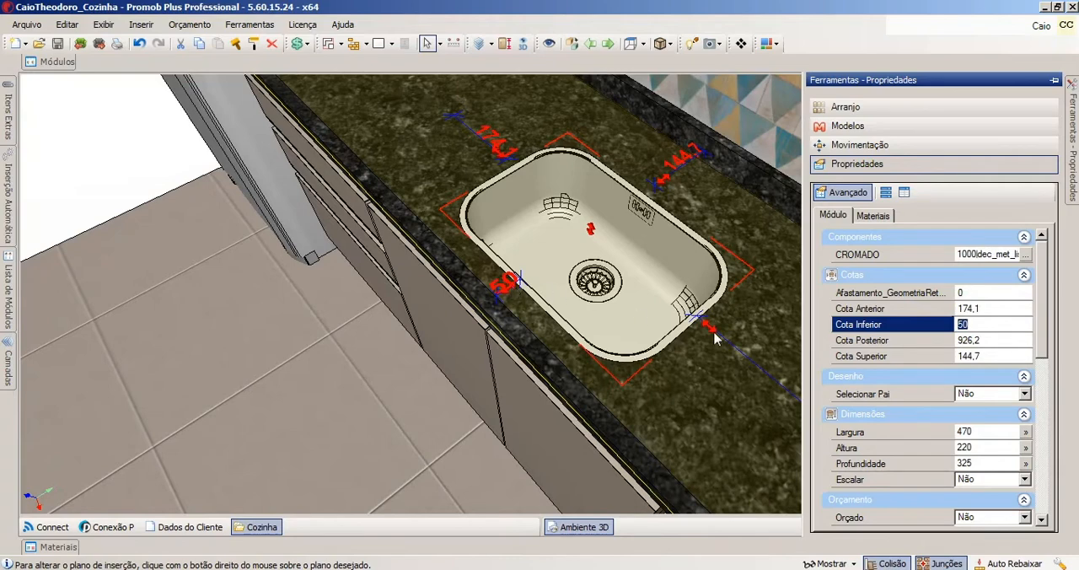
text(60)
key(Return)
key(Return)
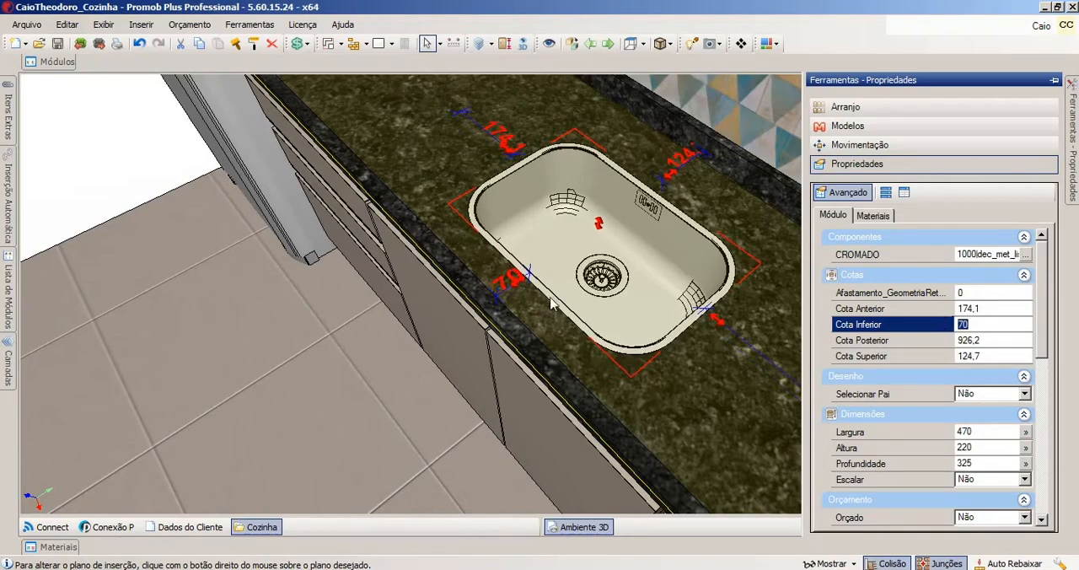
Open the Reposicionar dialog for the sink bowl and switch the module details in its views on and off.
middle_drag(487, 268, 654, 189)
scroll(655, 189, down, 3)
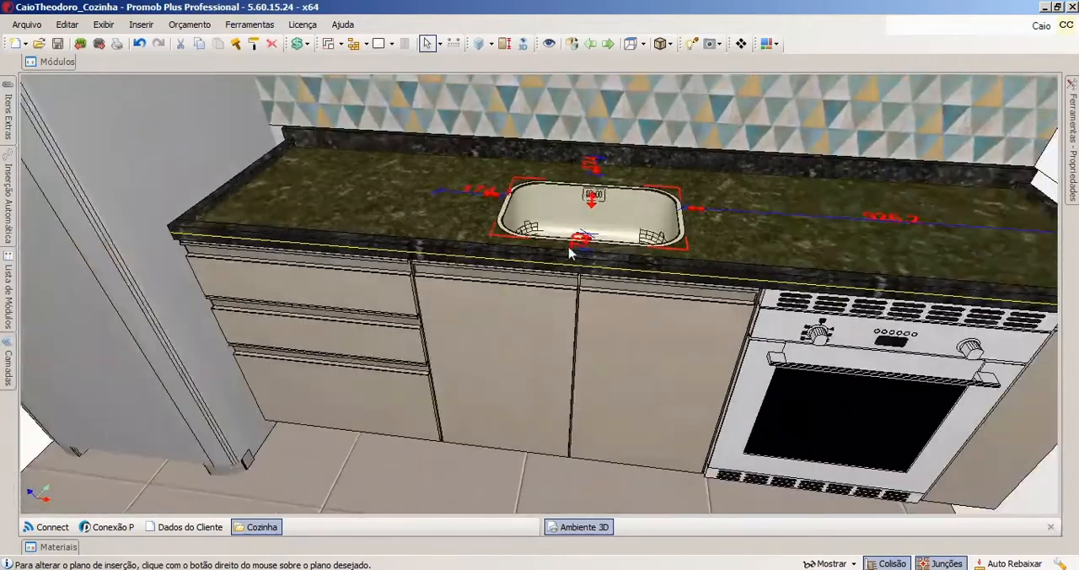
middle_drag(570, 250, 646, 231)
click(646, 232)
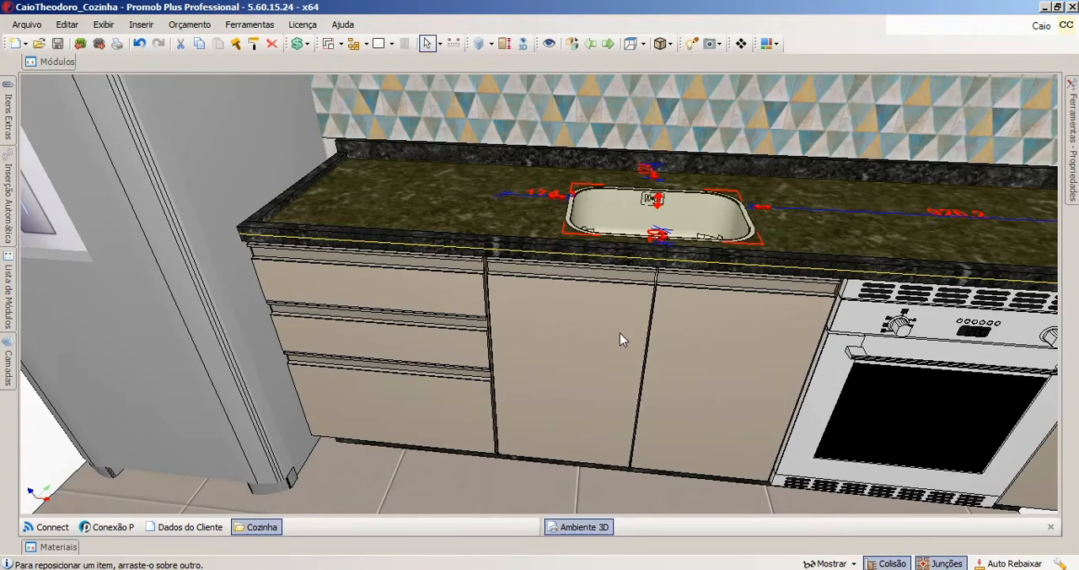
key(ctrl+r)
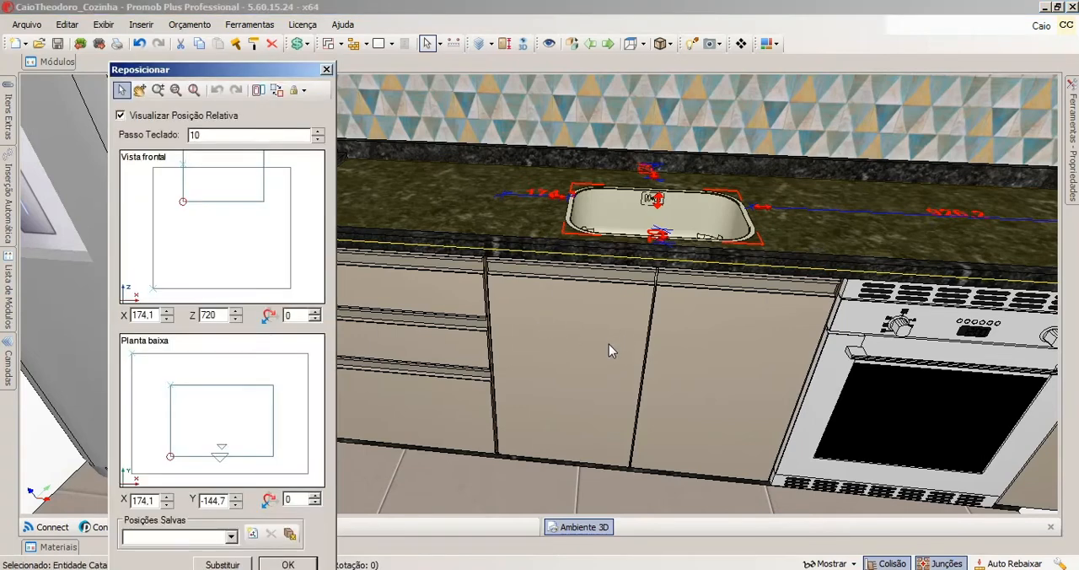
drag(232, 76, 617, 68)
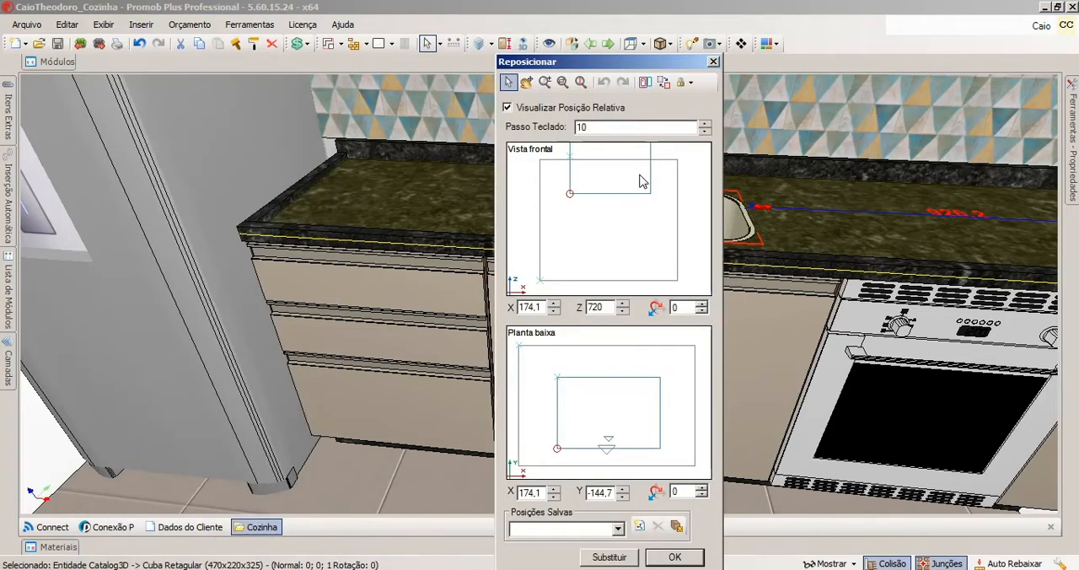
drag(611, 63, 428, 55)
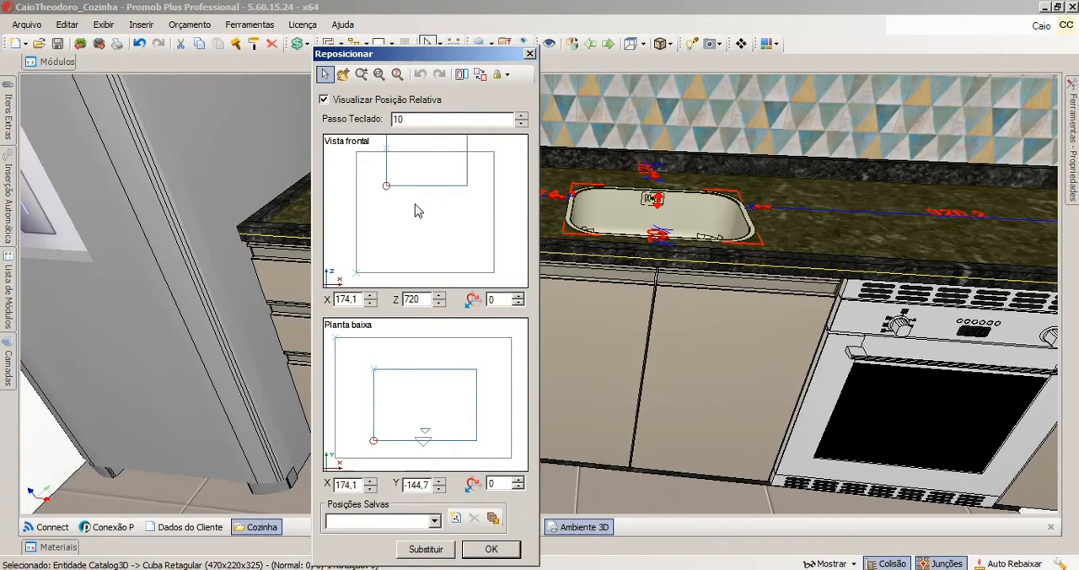
click(461, 75)
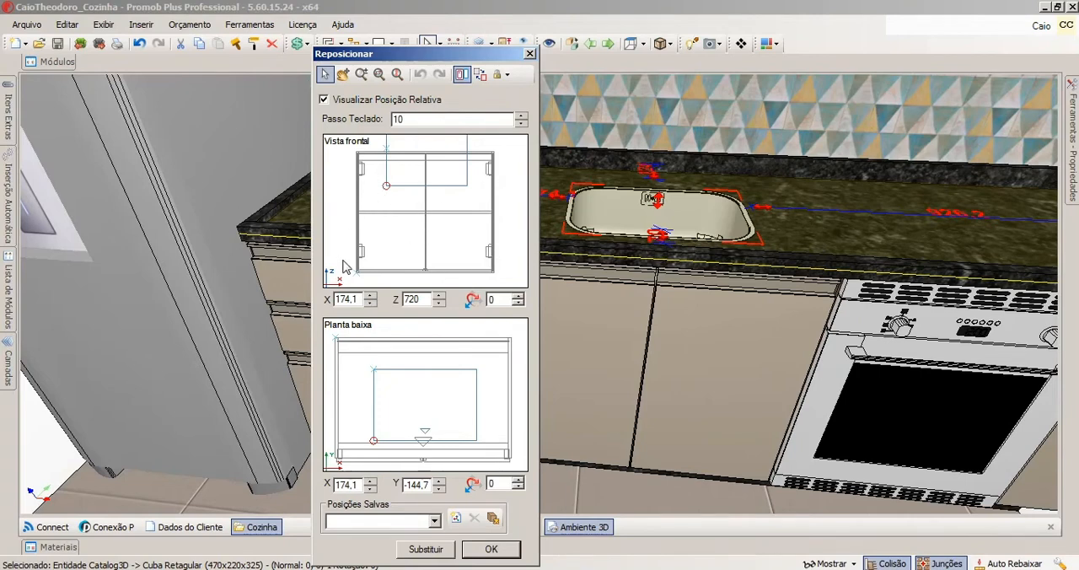
click(462, 76)
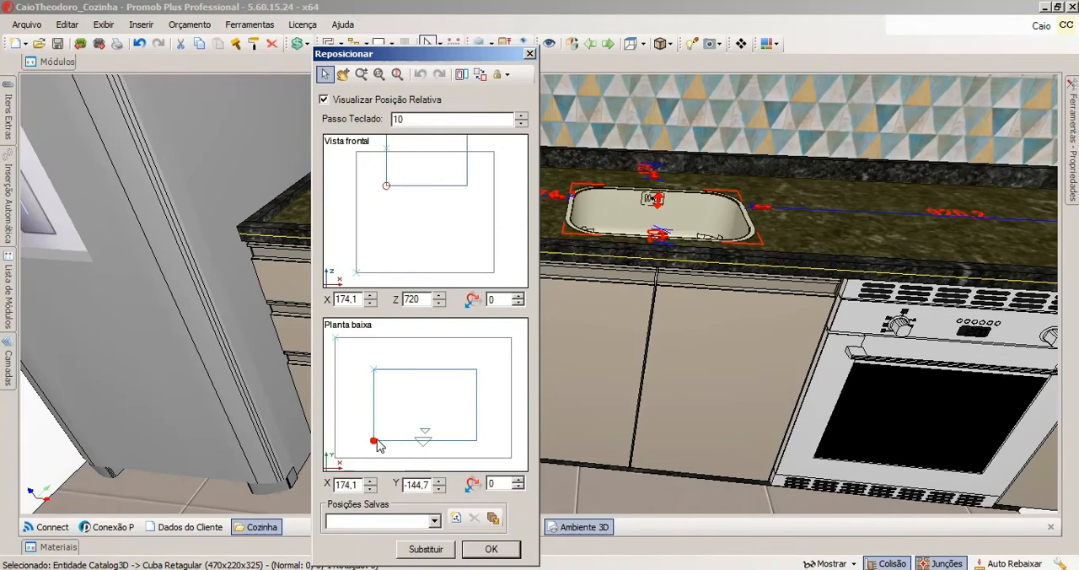
Reposition the sink bowl in the floor plan view to X 165,2 and Y -224,7, and accept the new position.
mouse_move(378, 446)
mouse_down()
mouse_move(405, 421)
mouse_move(352, 455)
mouse_move(375, 414)
mouse_up()
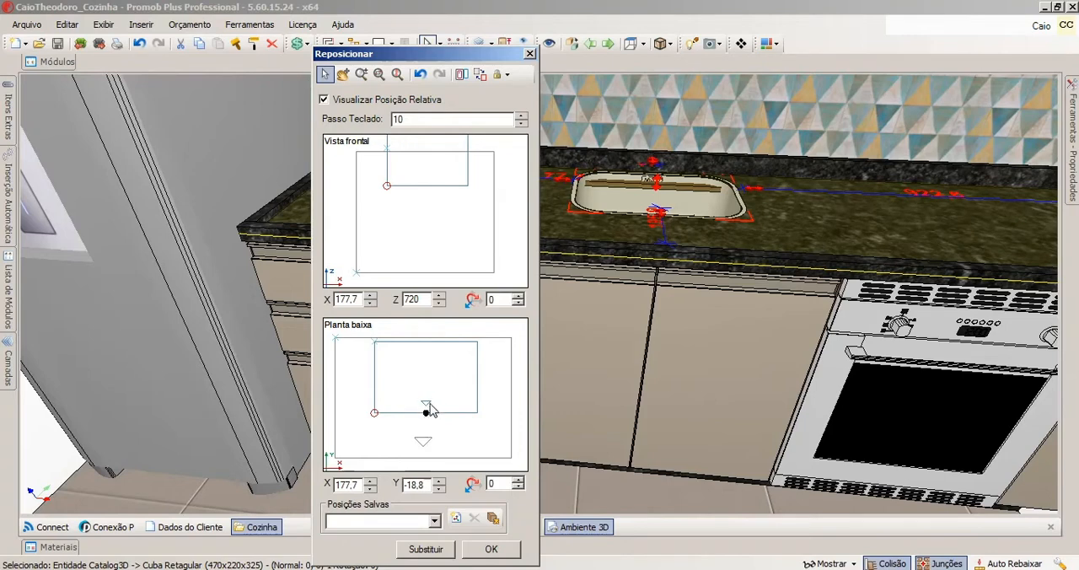
click(425, 447)
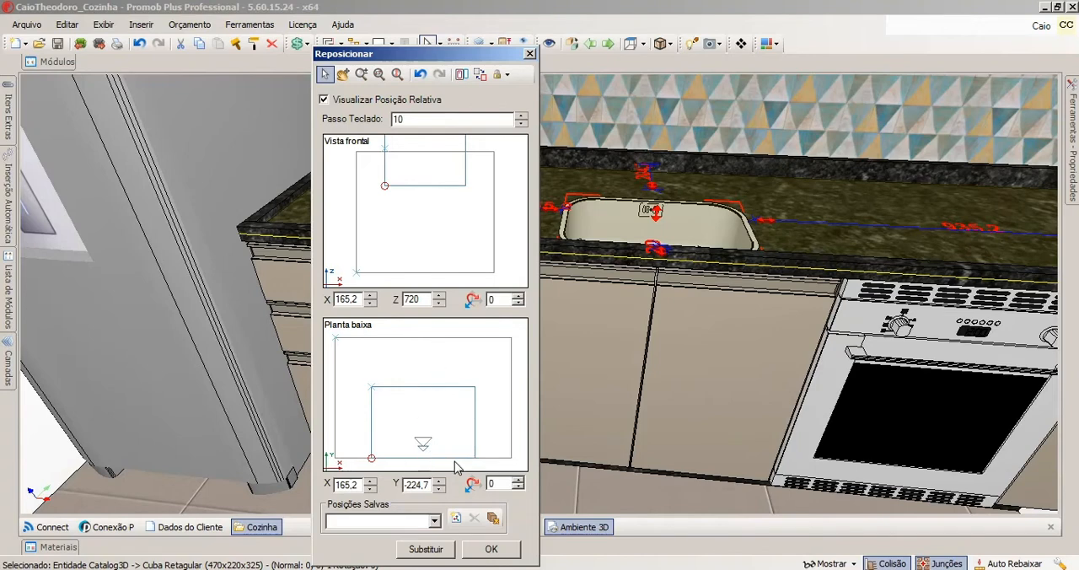
click(491, 549)
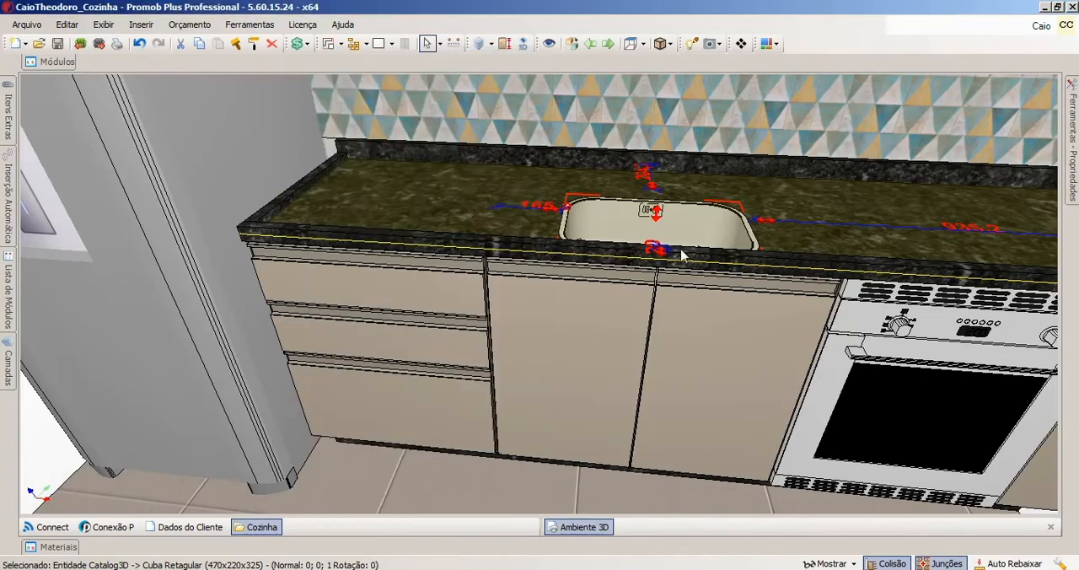
scroll(655, 271, up, 3)
scroll(657, 344, up, 5)
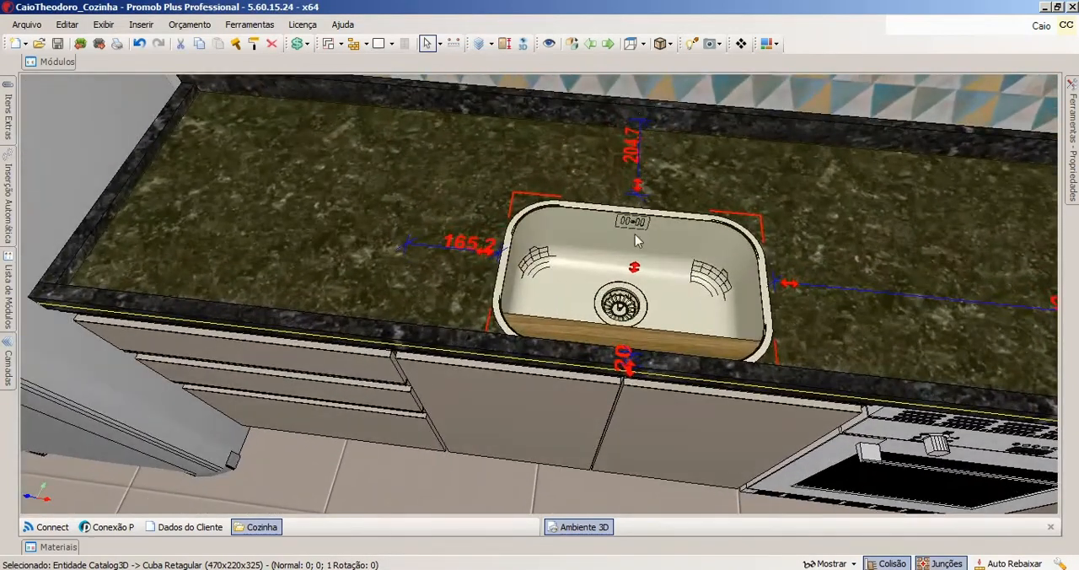
middle_drag(615, 382, 615, 375)
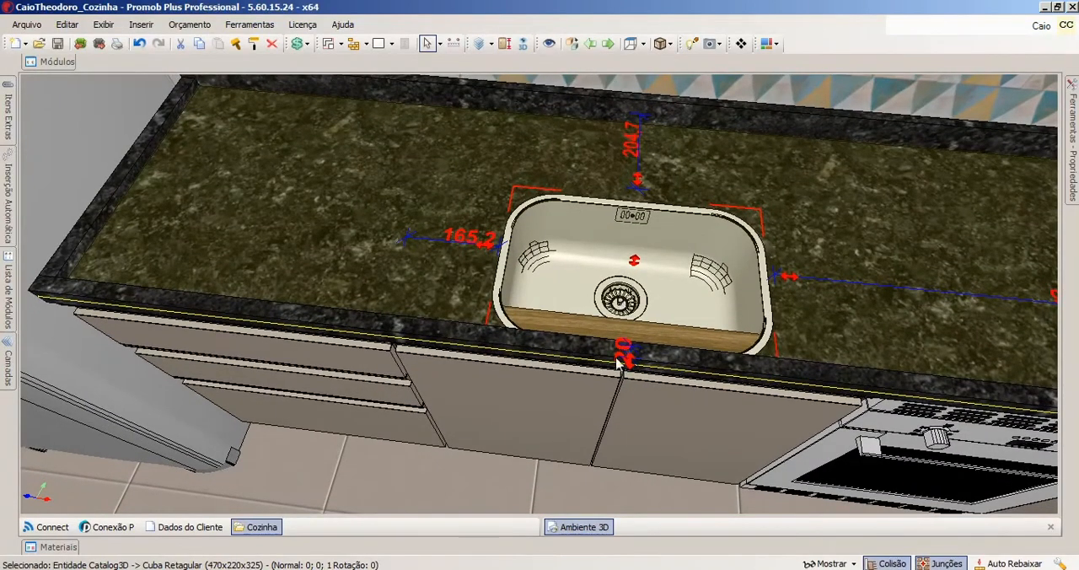
middle_drag(621, 392, 657, 276)
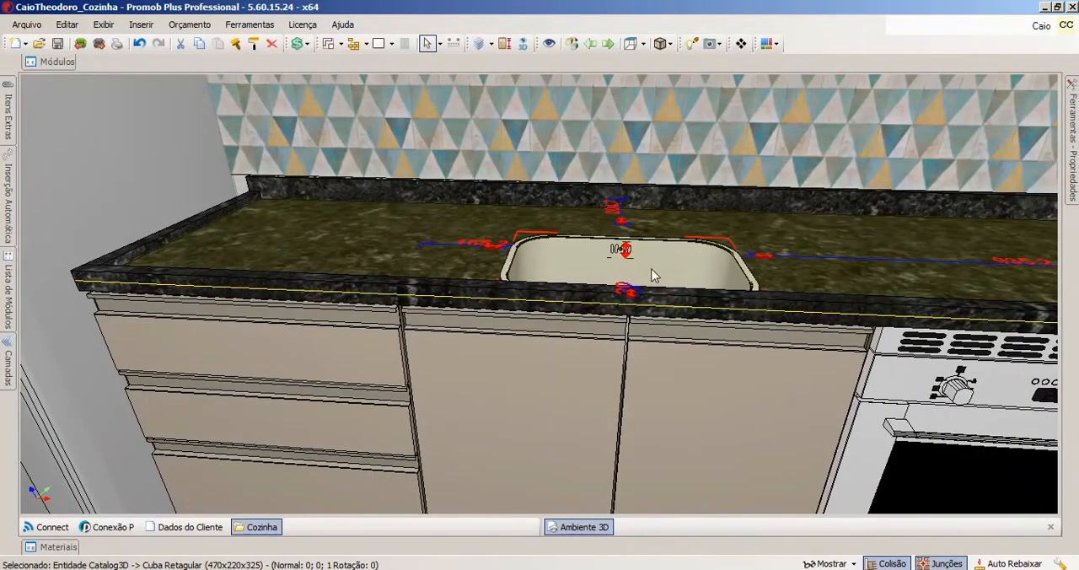
Set the sink bowl's Cota Inferior to 70 and check its position on the countertop.
middle_drag(634, 270, 530, 277)
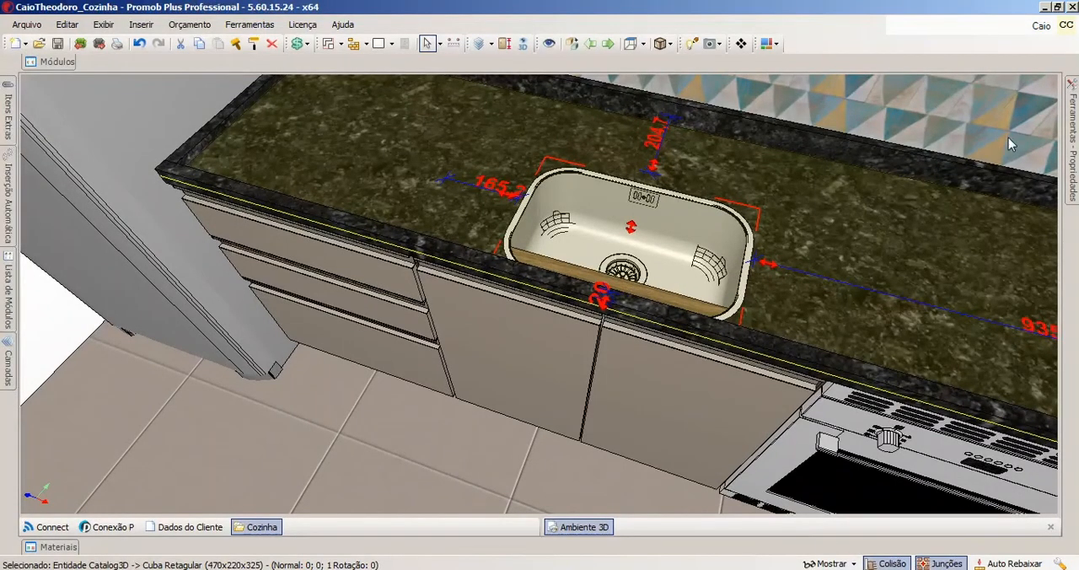
mouse_move(1076, 139)
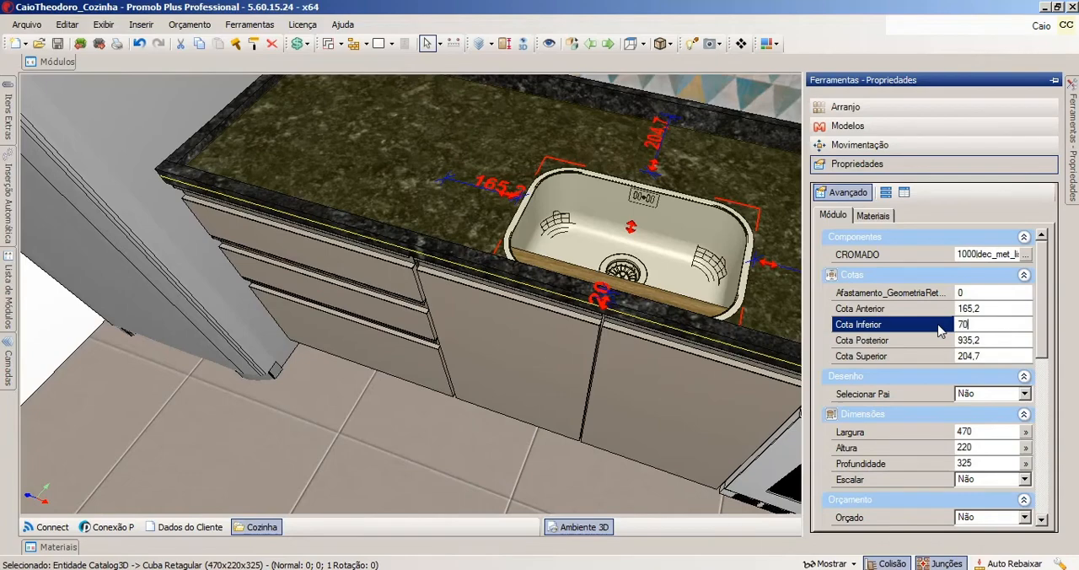
key(Return)
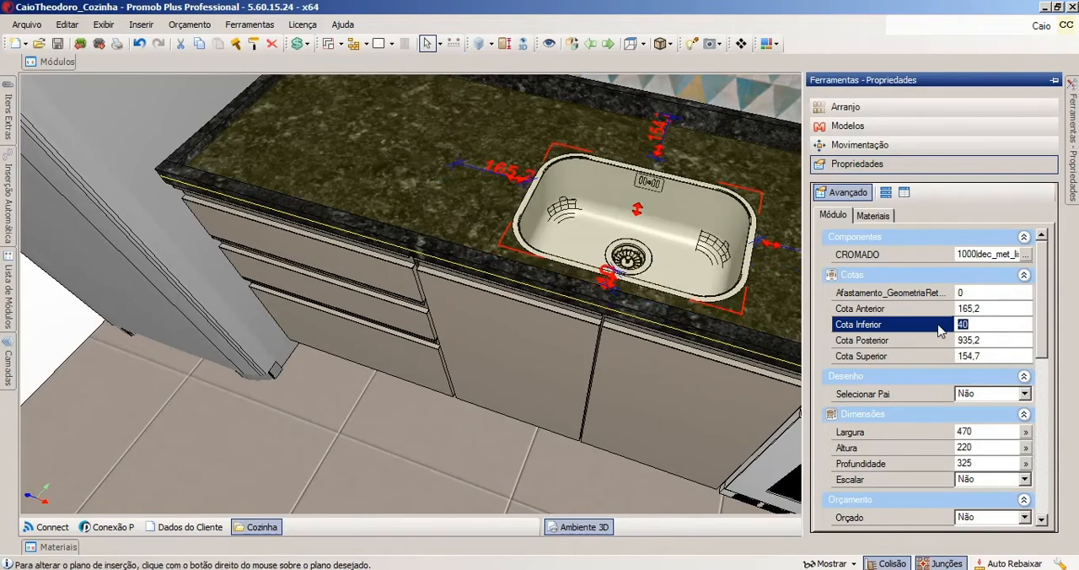
middle_drag(653, 282, 696, 255)
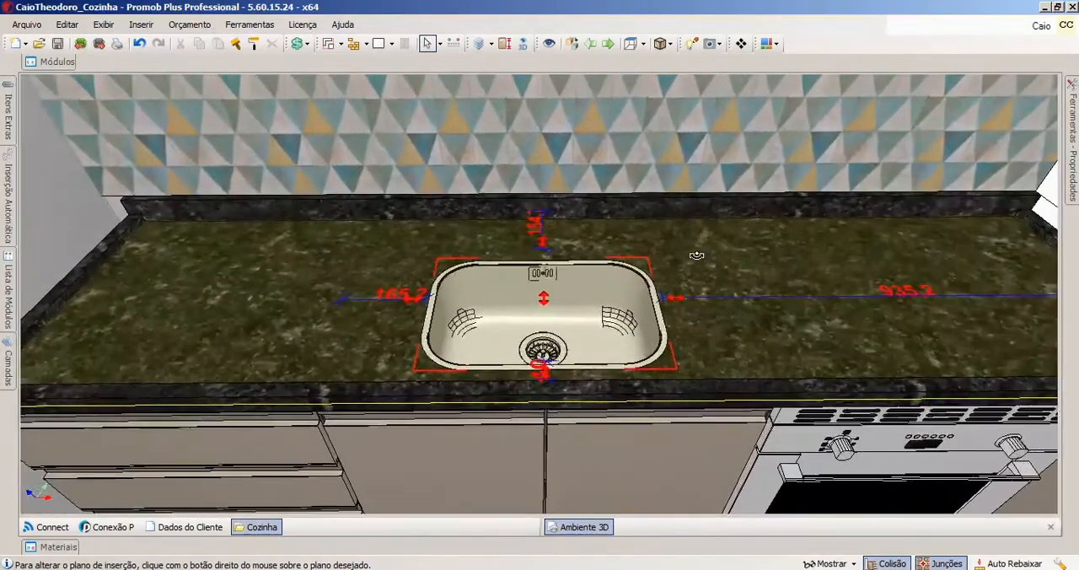
scroll(594, 194, down, 2)
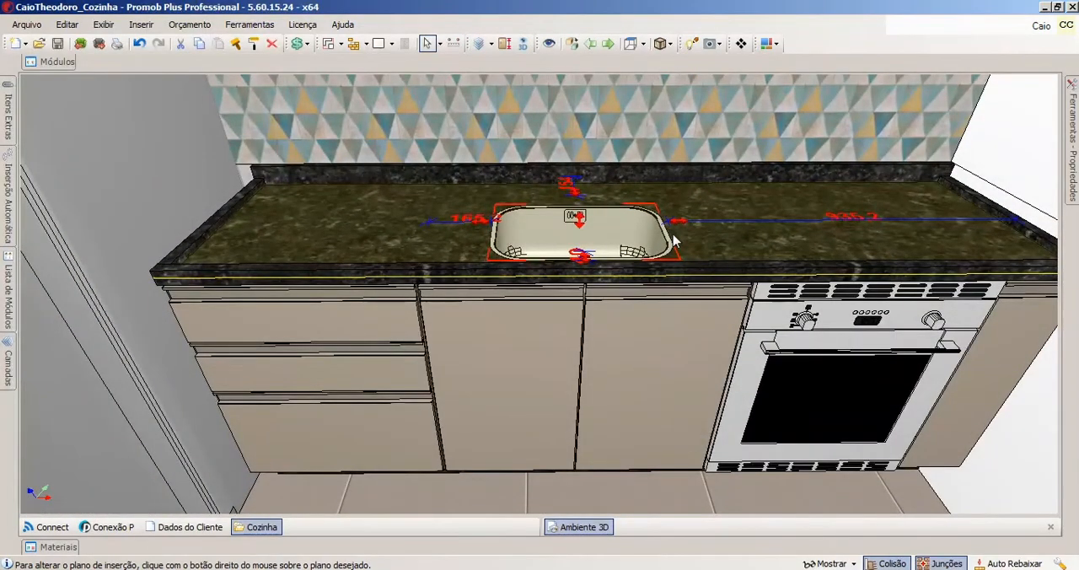
middle_drag(597, 211, 598, 262)
scroll(600, 254, up, 1)
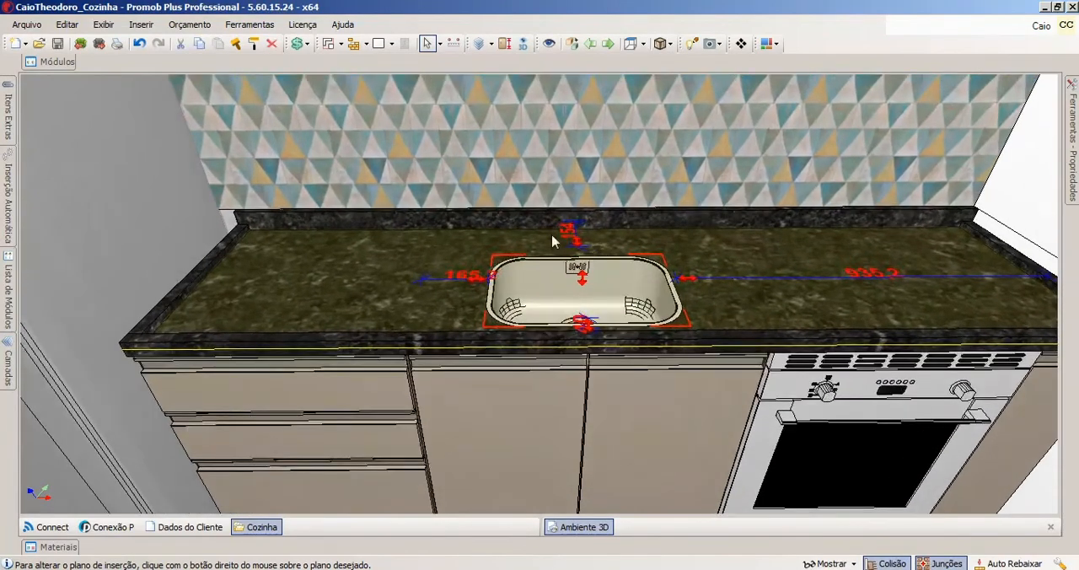
Insert the Torneira 10 faucet from the Decore kitchen taps and mixers on the countertop, centred behind the sink bowl.
click(56, 61)
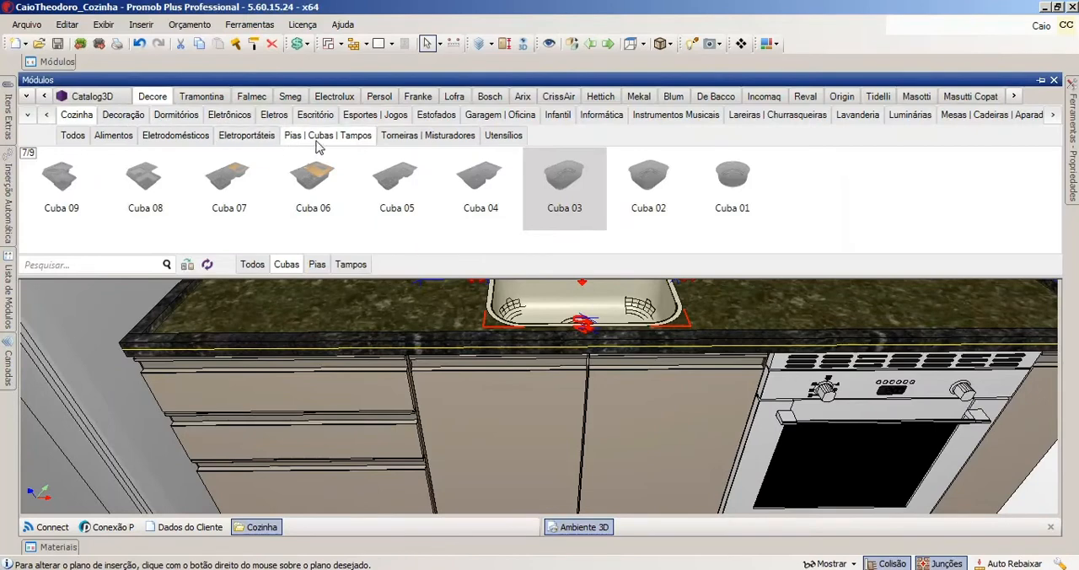
click(404, 137)
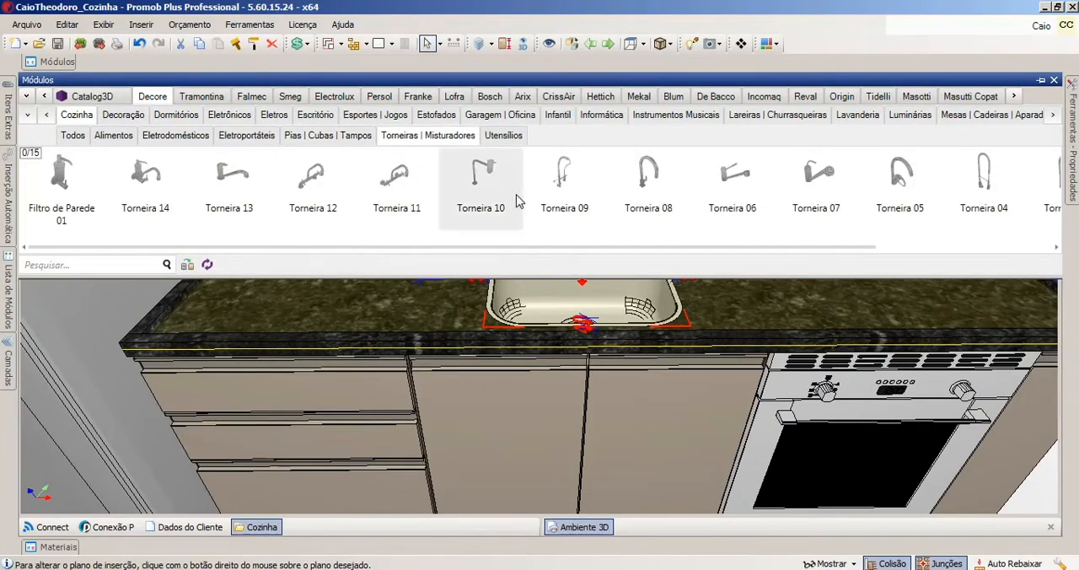
click(564, 188)
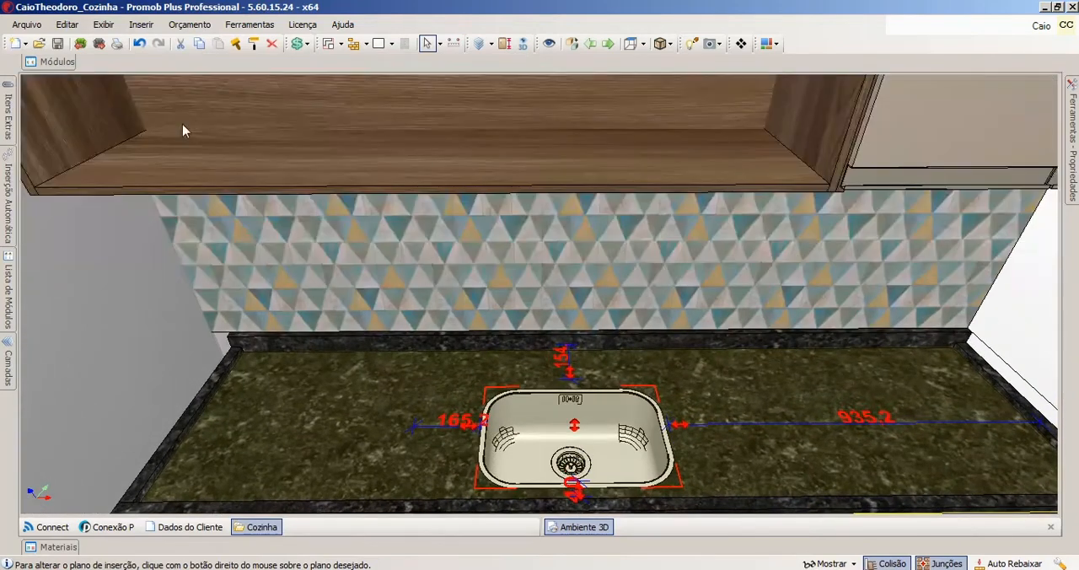
mouse_move(57, 63)
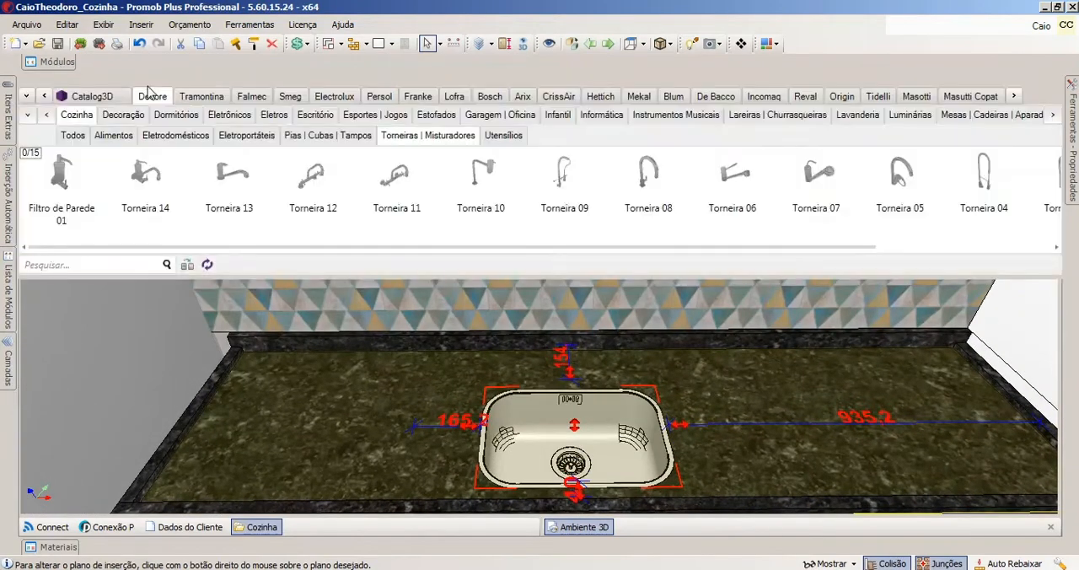
click(476, 181)
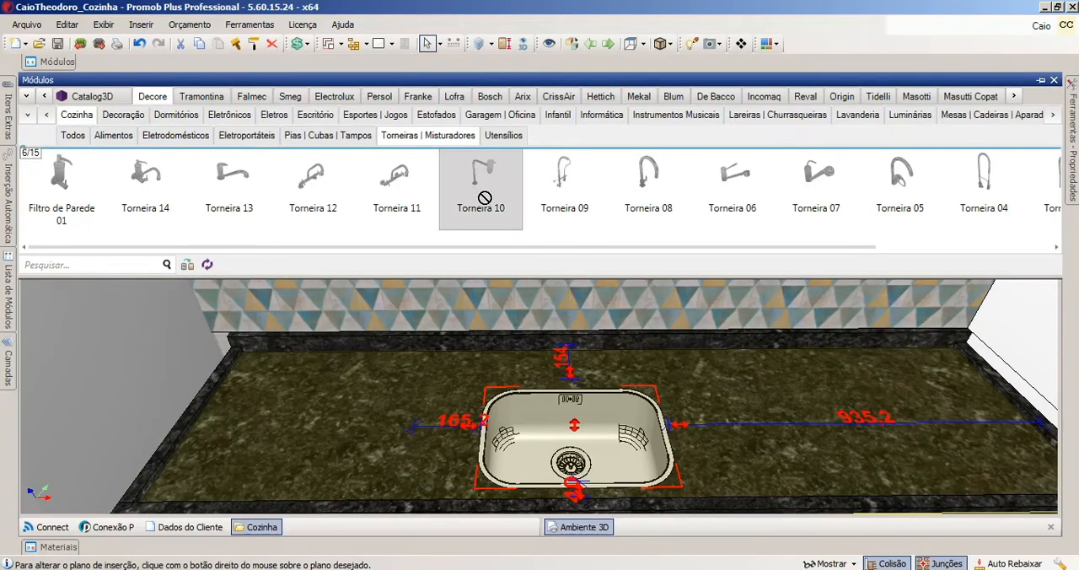
click(572, 372)
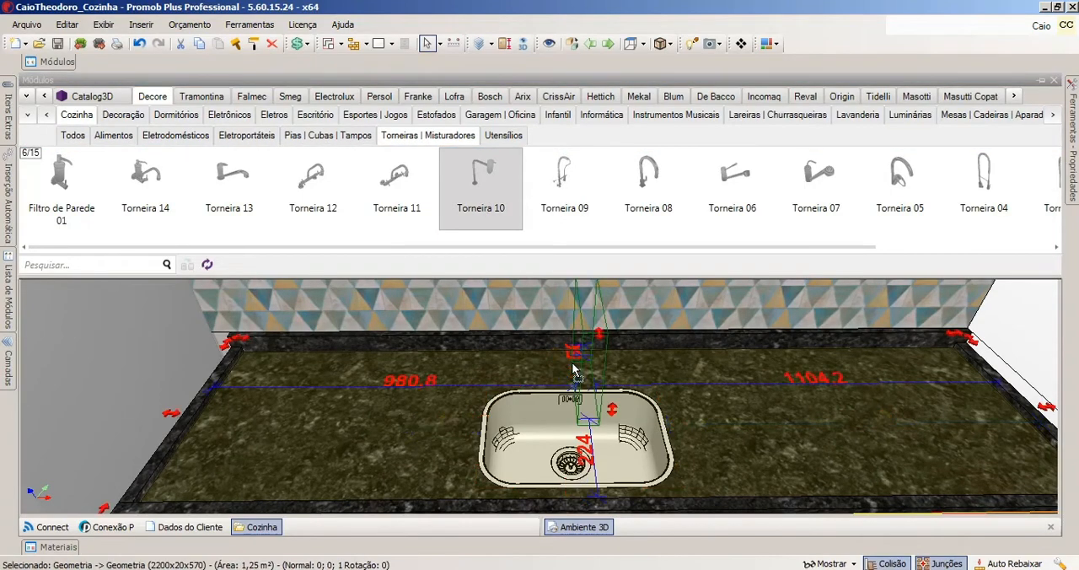
click(571, 376)
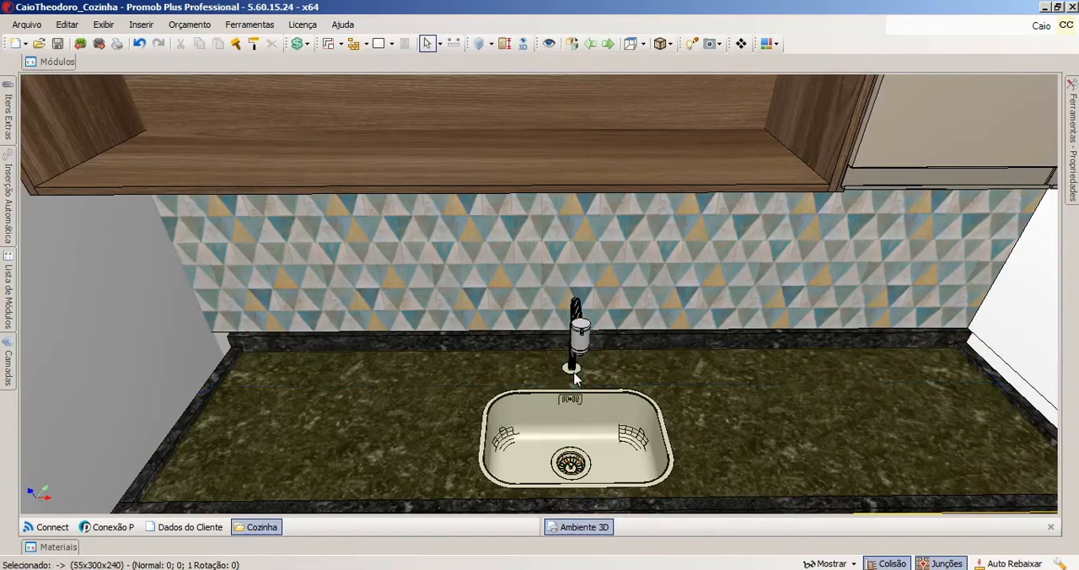
Rotate the faucet freehand around its base to adjust the direction of its spout over the sink bowl.
scroll(587, 364, up, 10)
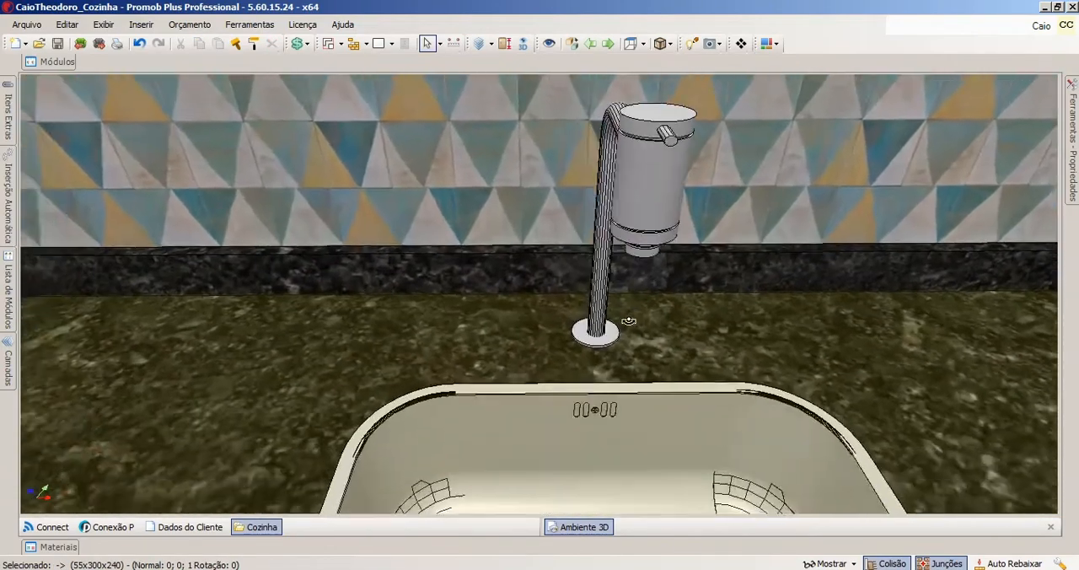
middle_drag(629, 321, 669, 329)
scroll(536, 305, down, 5)
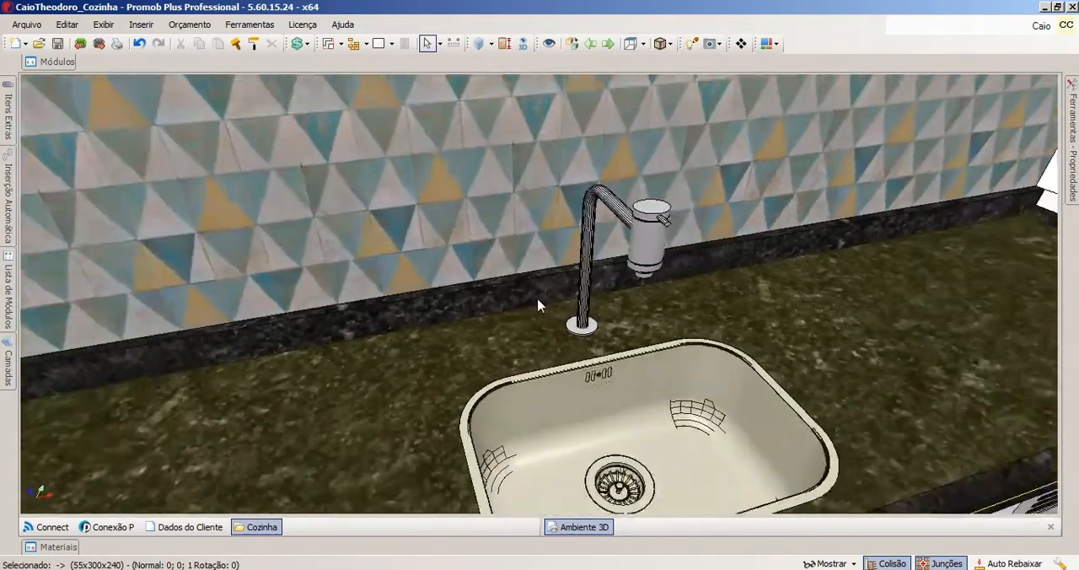
click(642, 259)
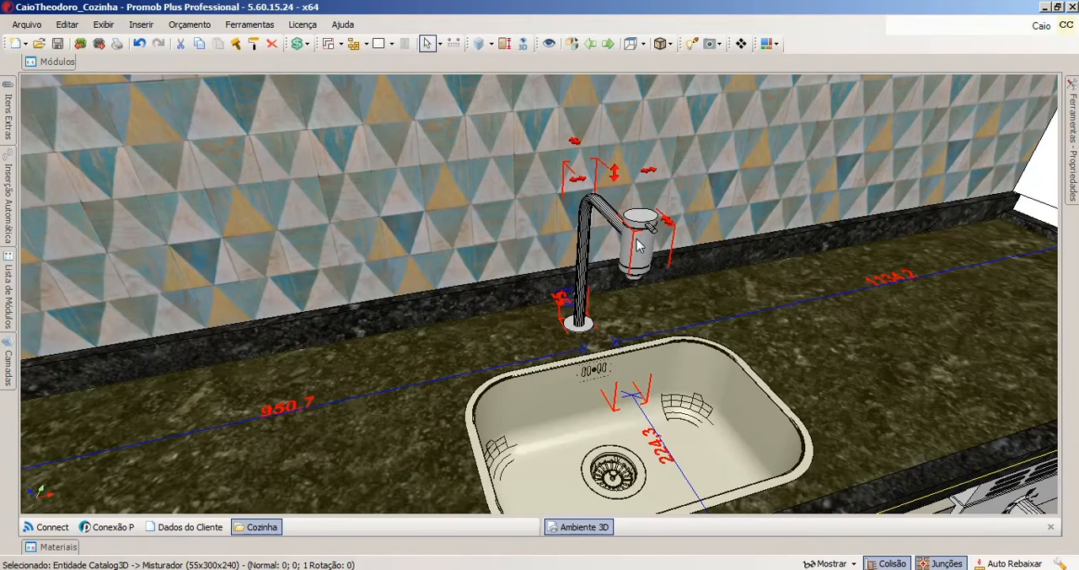
drag(639, 243, 634, 275)
mouse_move(634, 253)
mouse_down()
mouse_move(656, 256)
mouse_move(644, 254)
mouse_up()
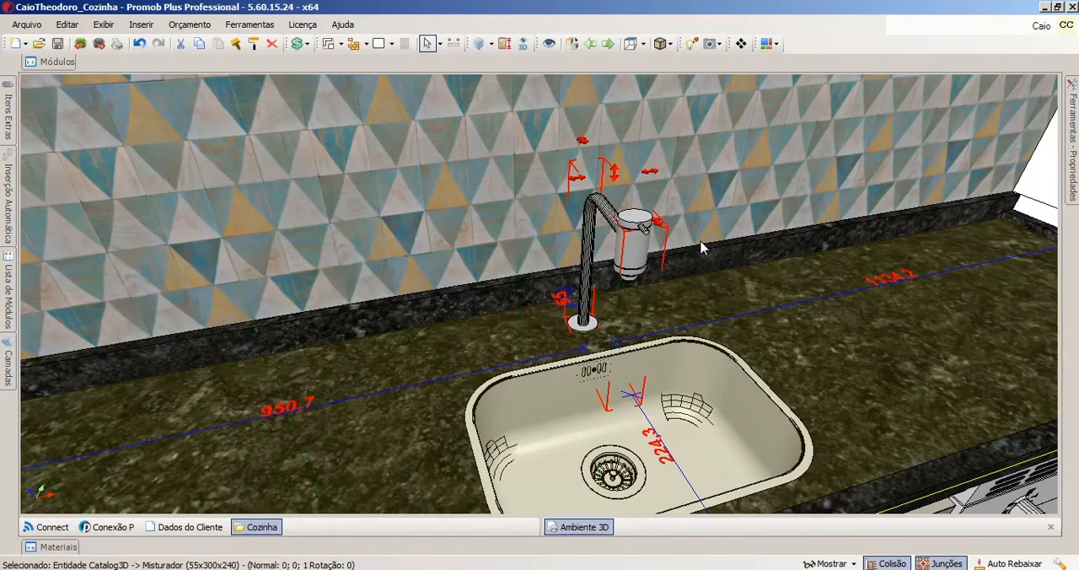
Rotate the faucet in repeated increments about its vertical axis using Movimentação rotation, and check its alignment with the sink bowl.
mouse_move(1071, 141)
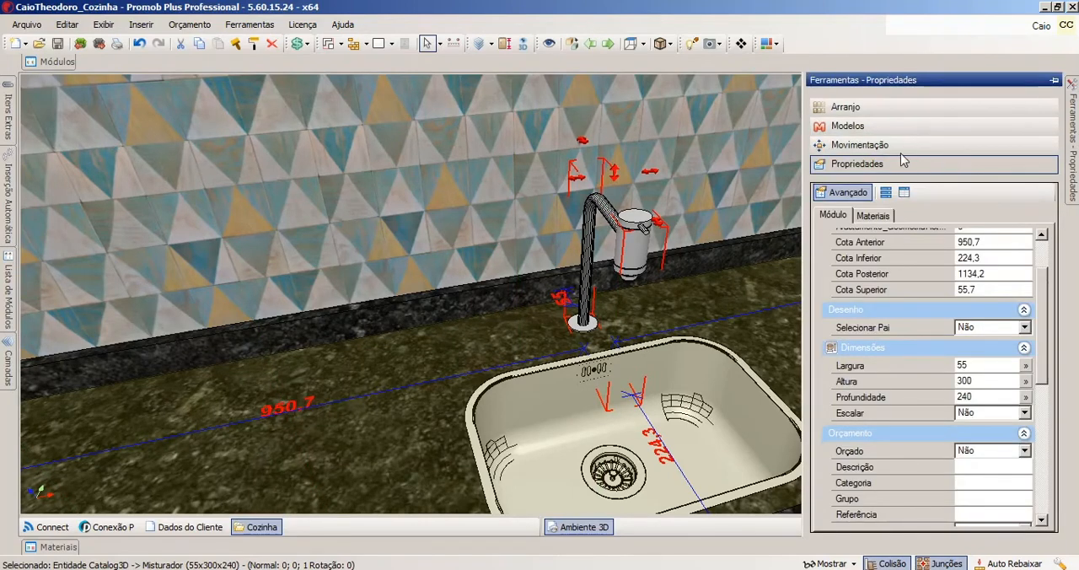
click(858, 147)
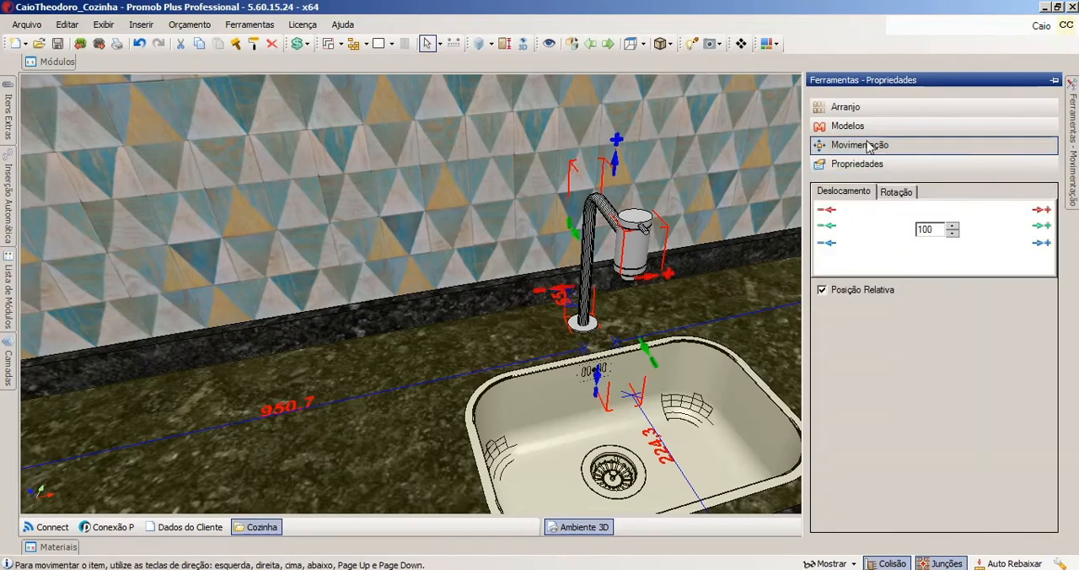
click(903, 196)
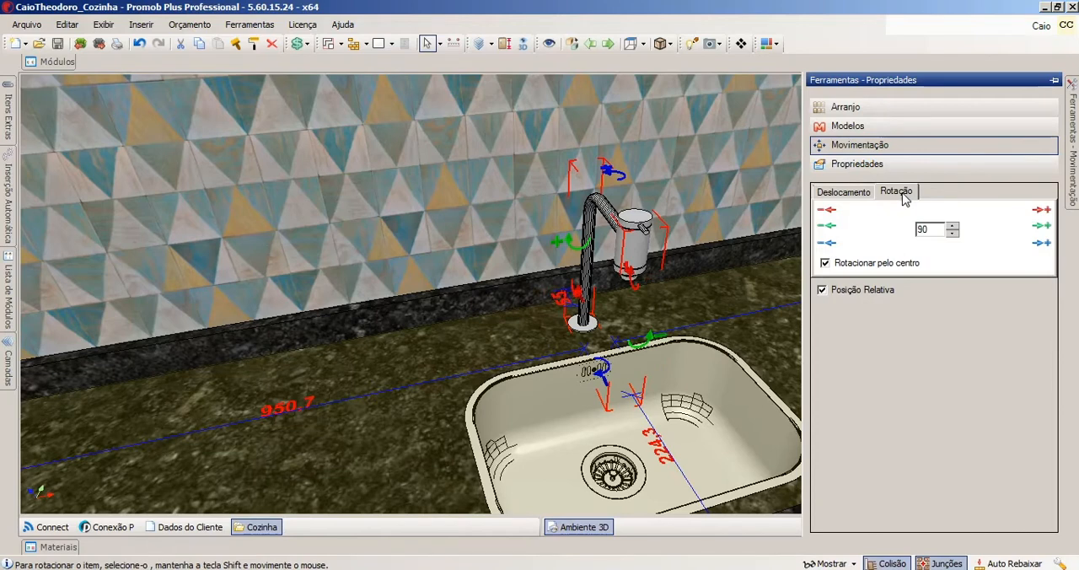
drag(933, 229, 913, 231)
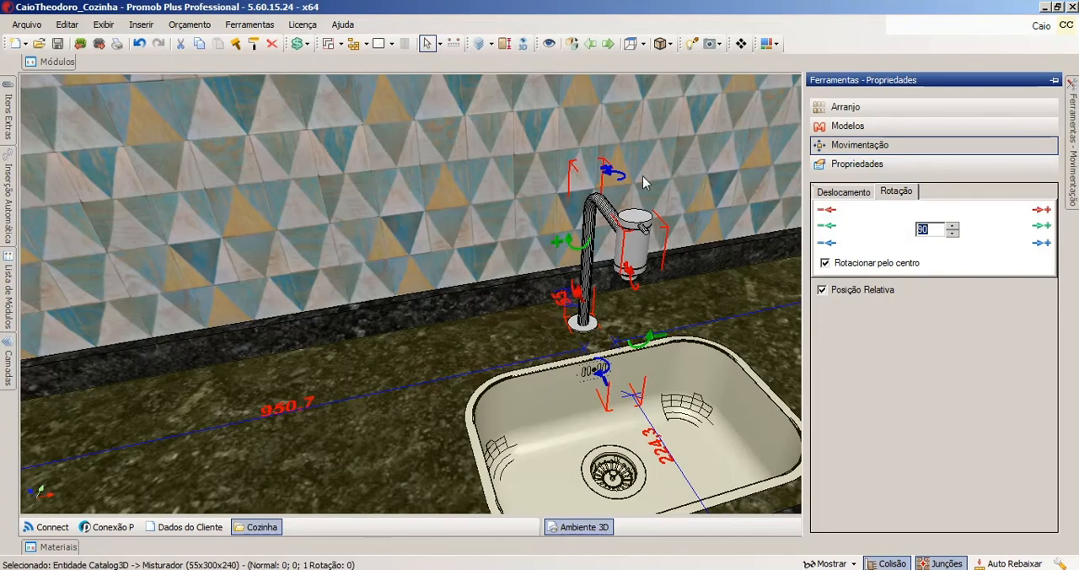
mouse_move(642, 175)
middle_down()
mouse_move(629, 184)
mouse_move(624, 172)
mouse_move(650, 168)
middle_up()
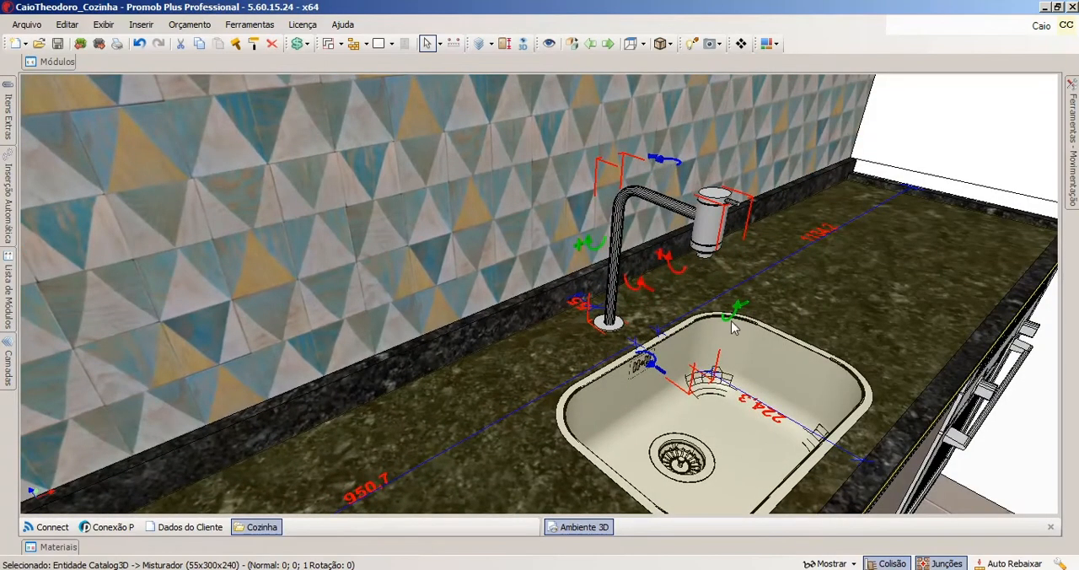
middle_drag(715, 163, 663, 233)
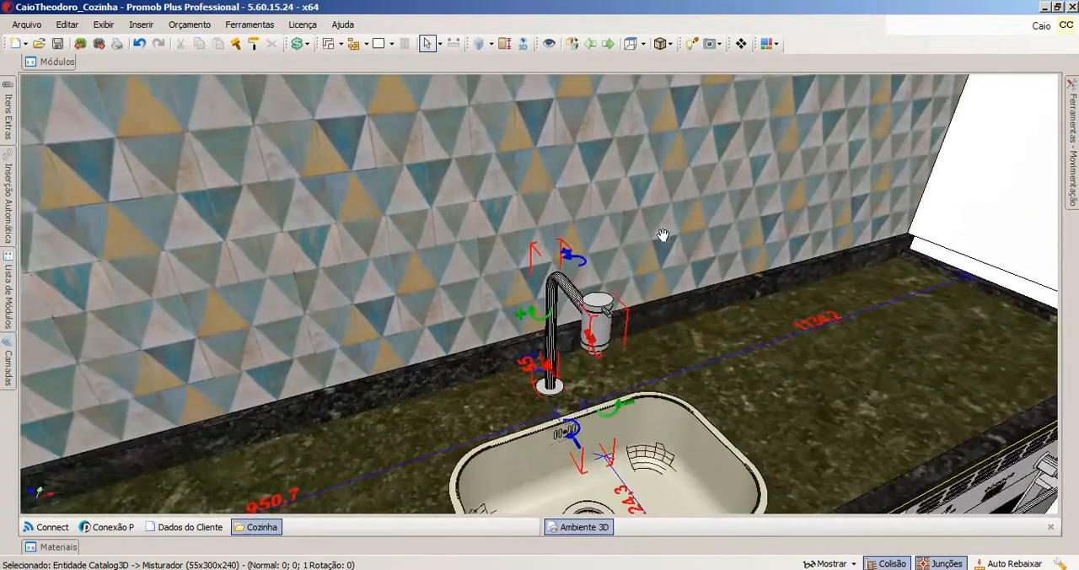
click(573, 262)
click(573, 262)
click(573, 261)
click(573, 261)
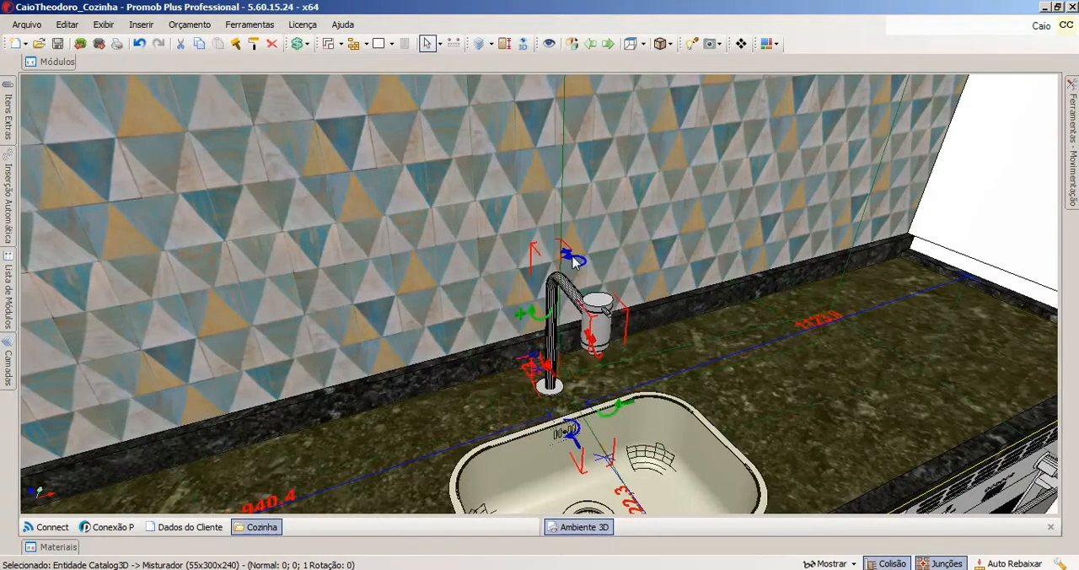
scroll(661, 283, down, 2)
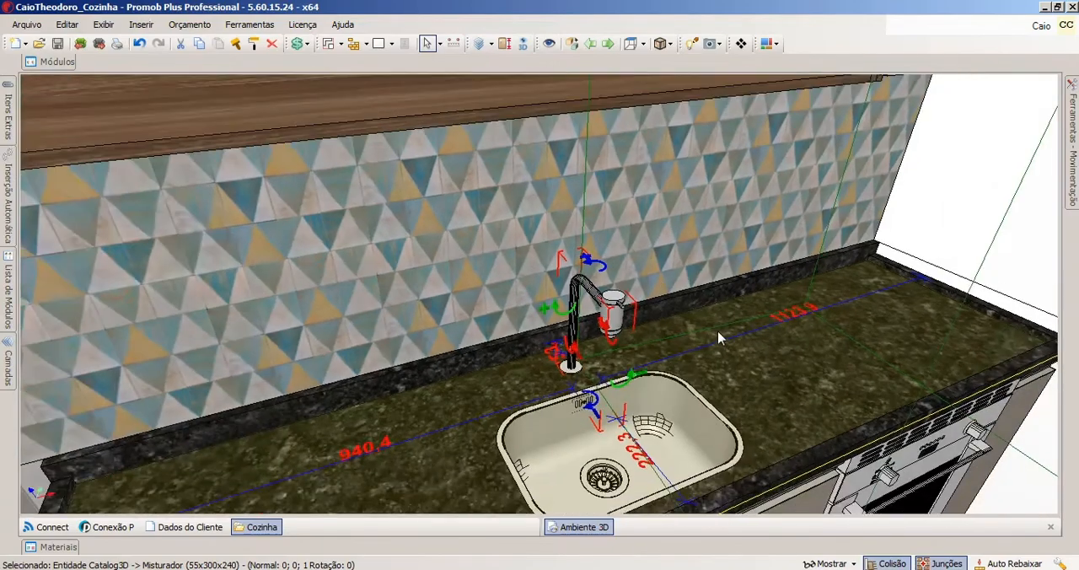
middle_drag(688, 341, 606, 325)
scroll(608, 319, down, 2)
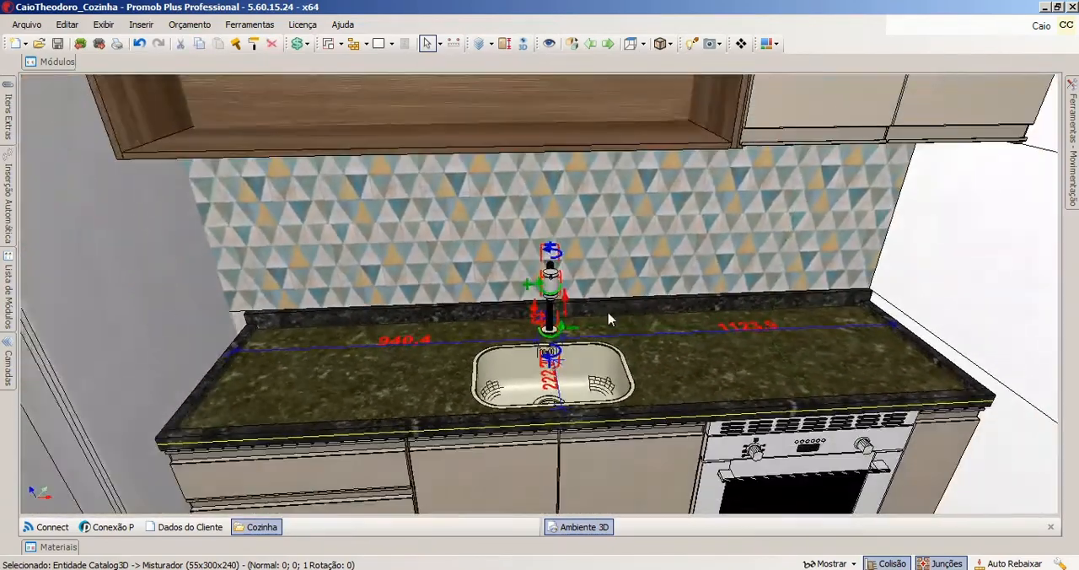
click(580, 363)
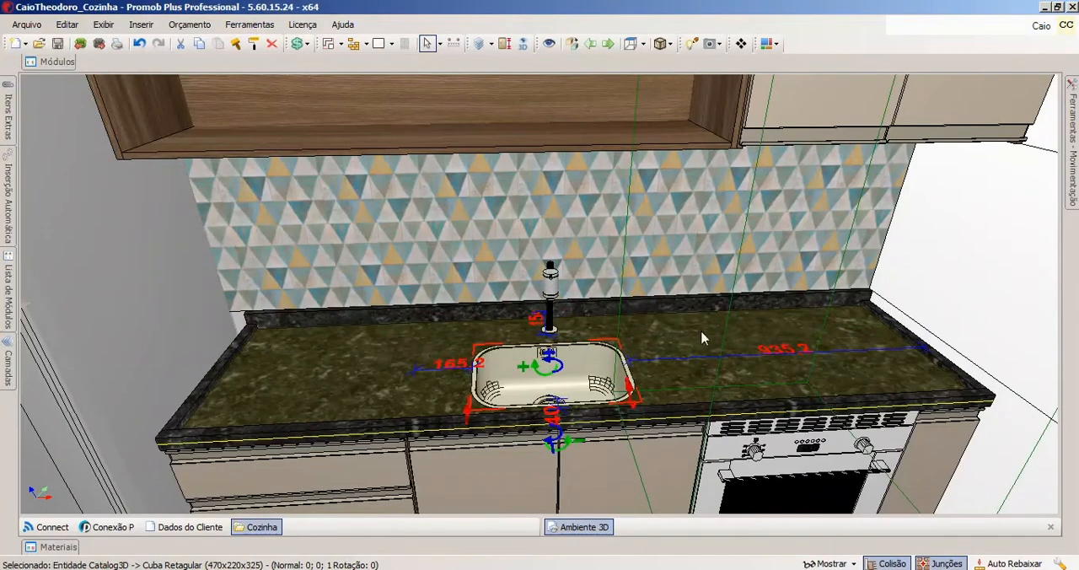
Insert Cooktop 4 Bocas 03 from the Decore kitchen appliances on the countertop above the oven, and select it.
click(65, 64)
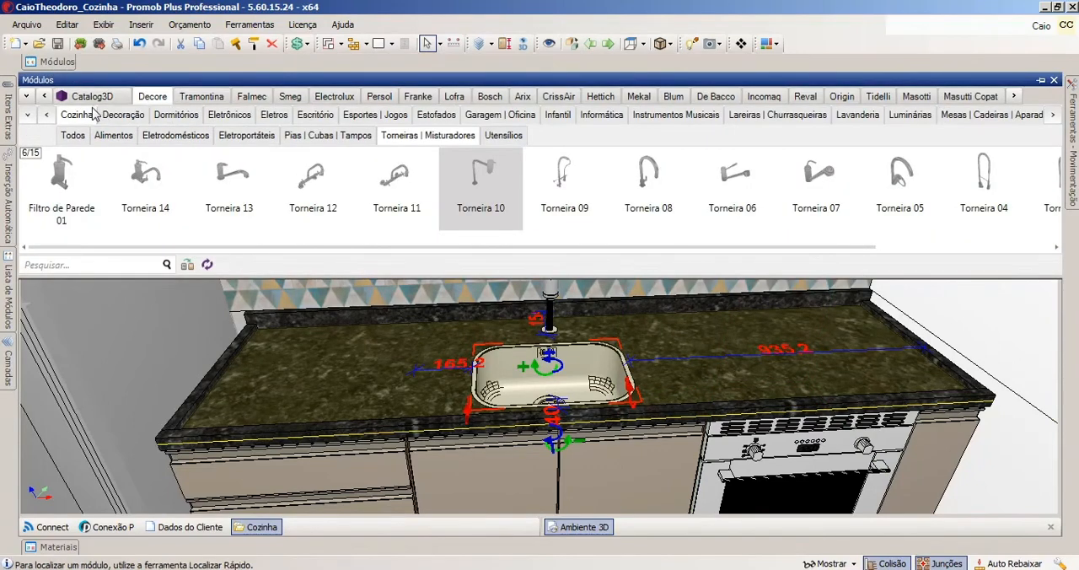
click(170, 142)
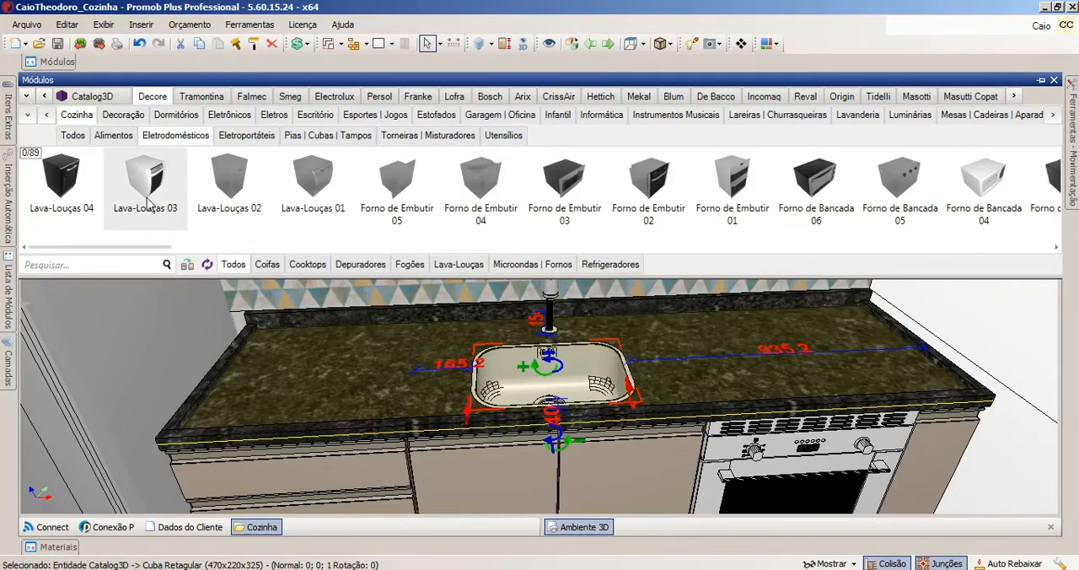
click(308, 266)
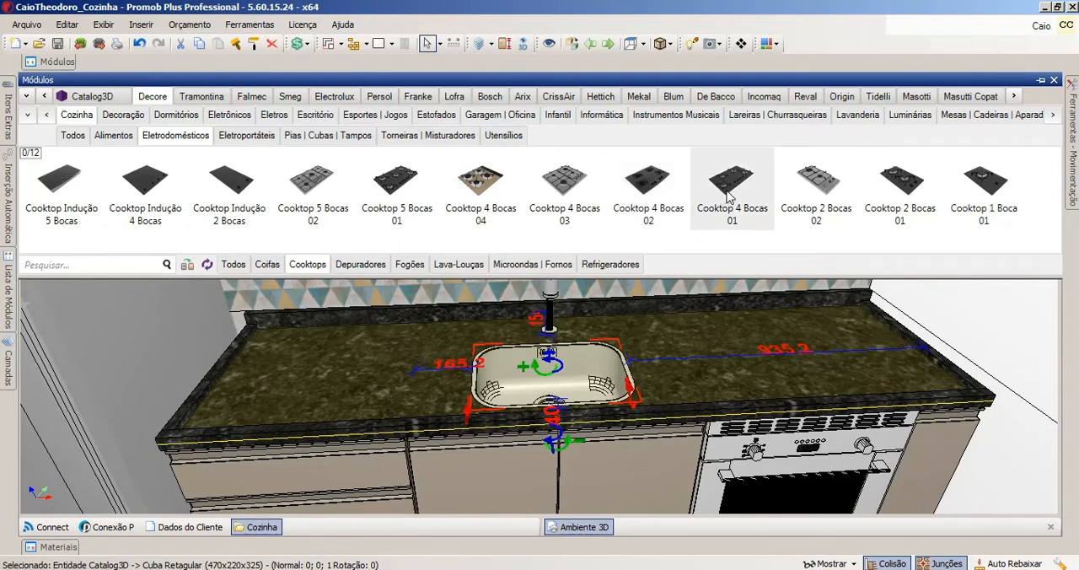
click(563, 182)
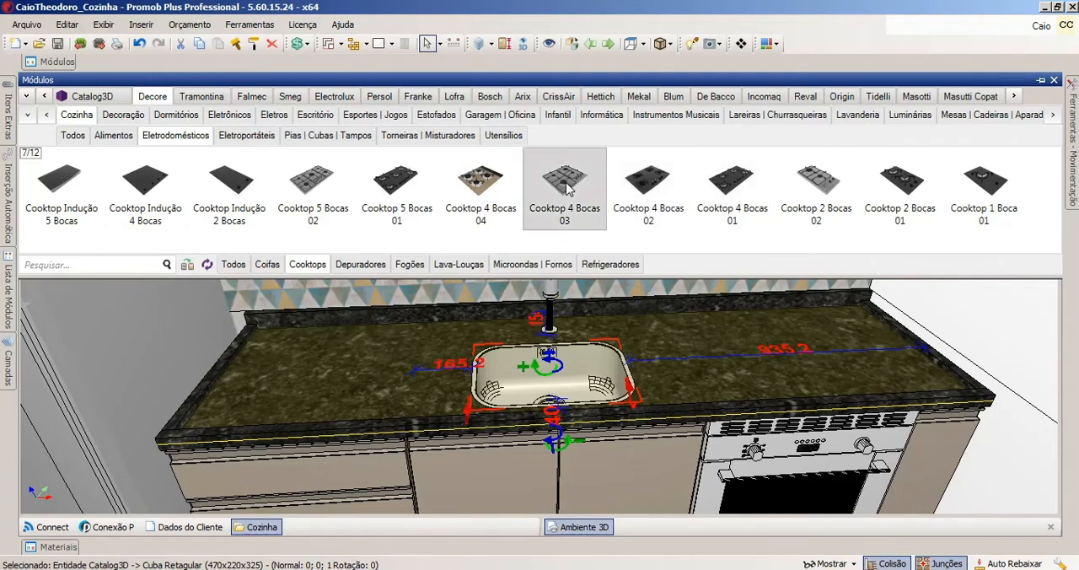
click(761, 350)
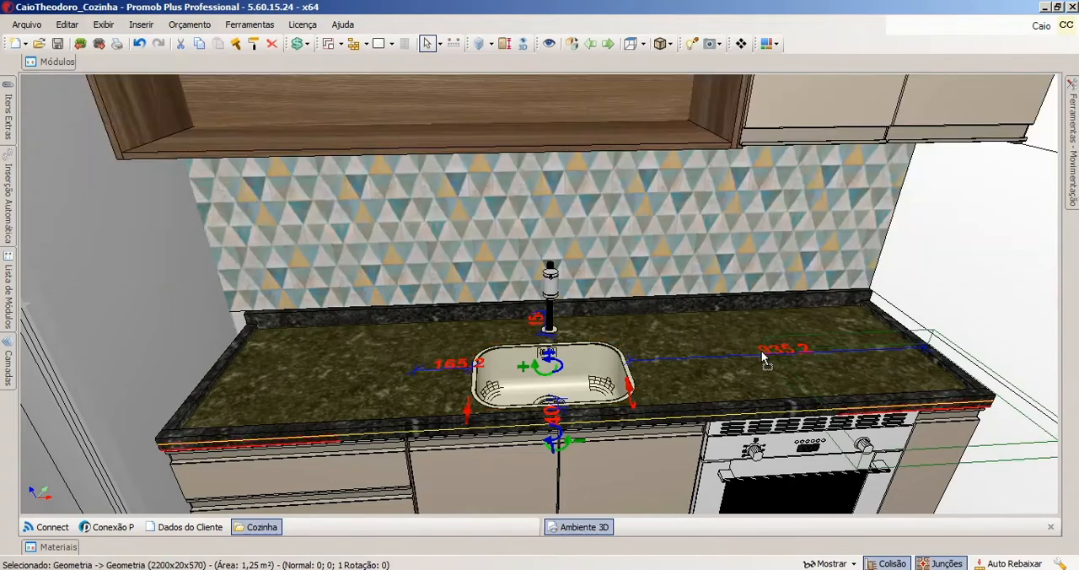
click(660, 315)
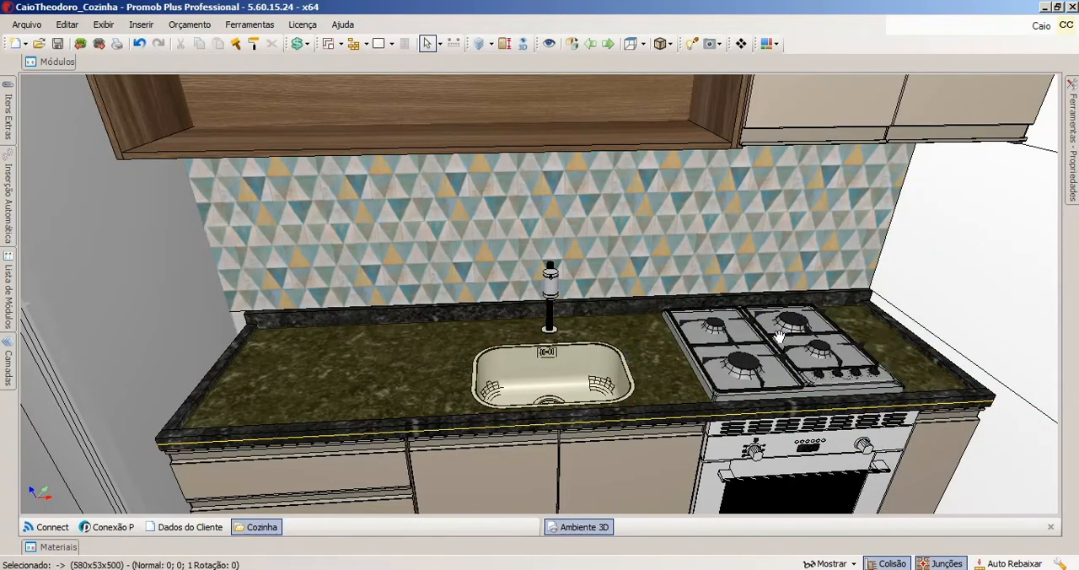
middle_drag(772, 336, 723, 271)
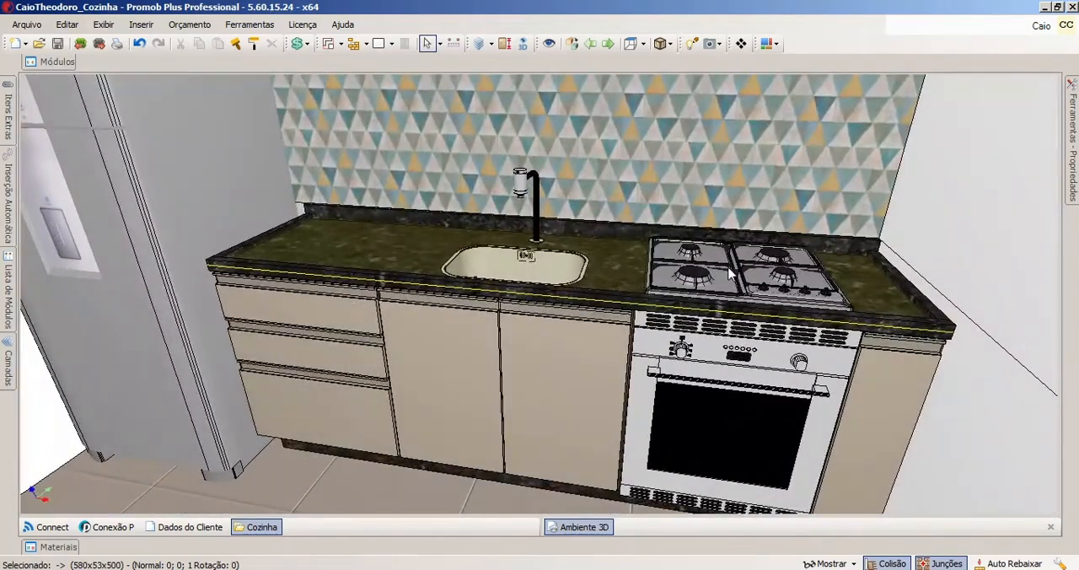
click(721, 270)
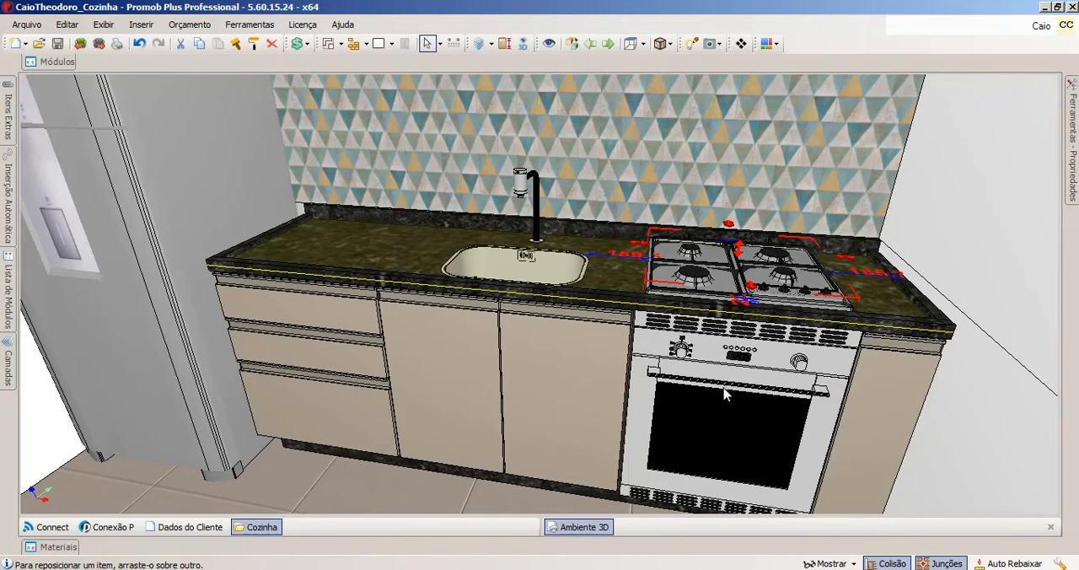
Reposition the cooktop above the oven to X 20 and Y -25, keeping its Z at 720.
drag(724, 388, 724, 389)
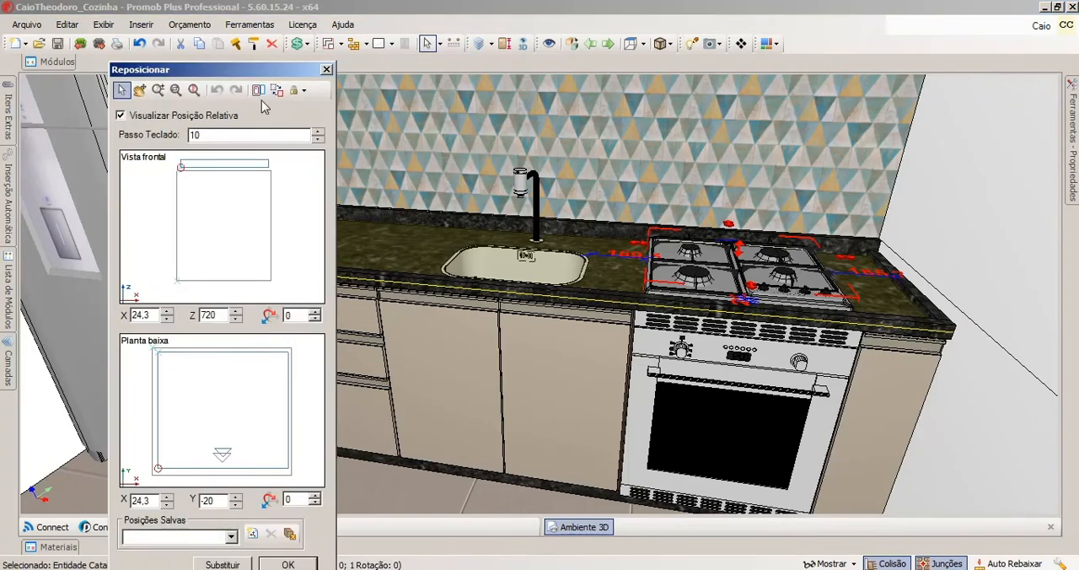
drag(259, 70, 589, 70)
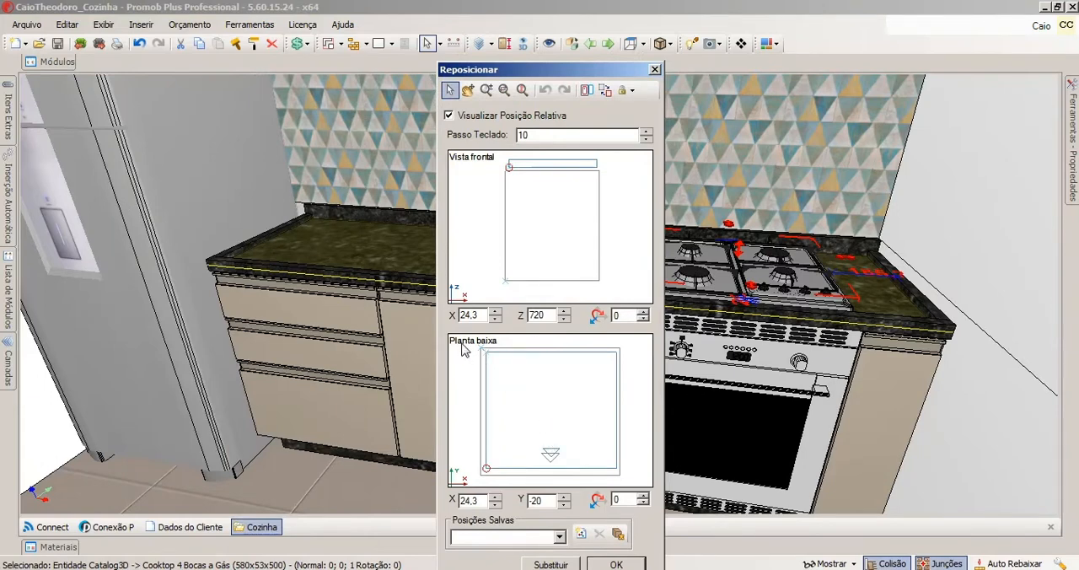
drag(559, 465, 555, 460)
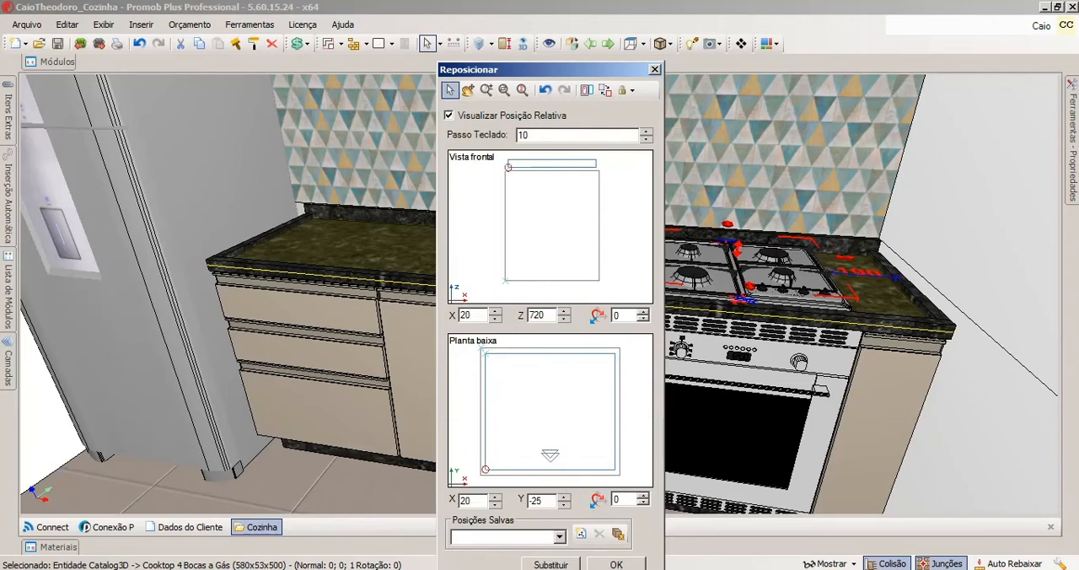
click(629, 566)
scroll(698, 283, down, 1)
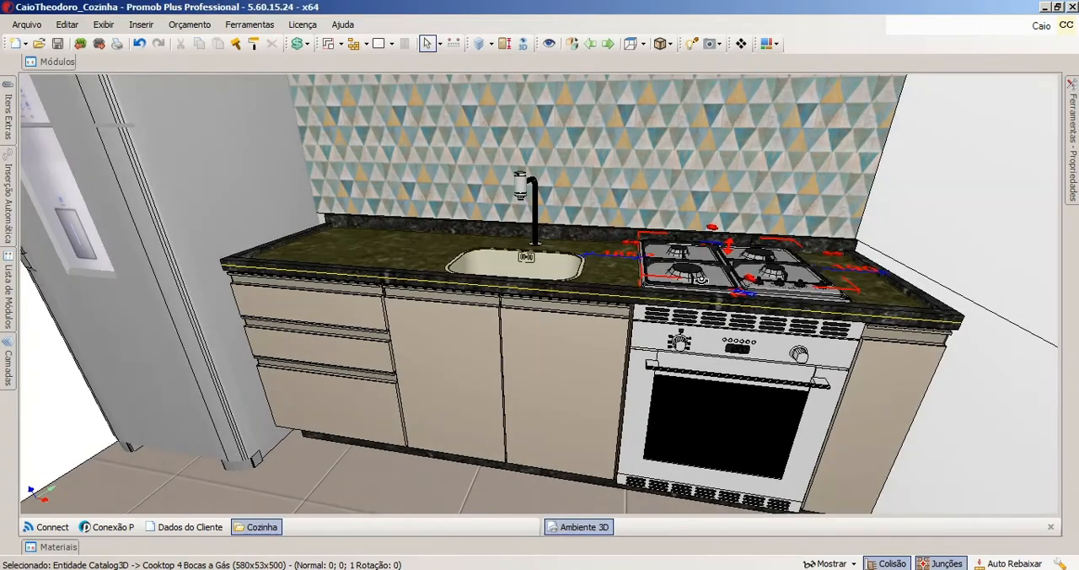
middle_drag(698, 283, 708, 330)
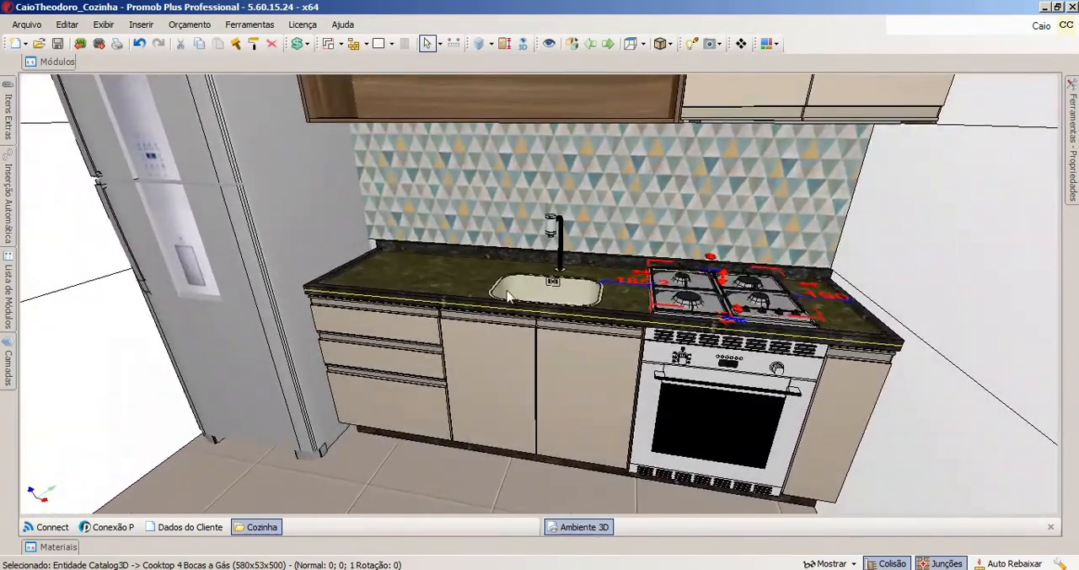
middle_drag(573, 302, 658, 299)
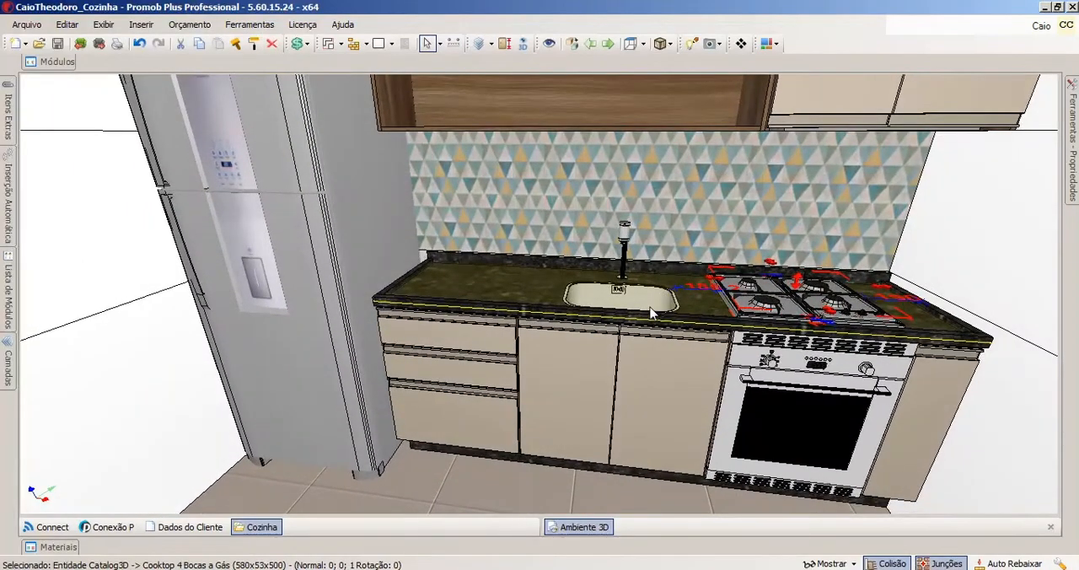
scroll(651, 318, down, 5)
scroll(644, 328, down, 3)
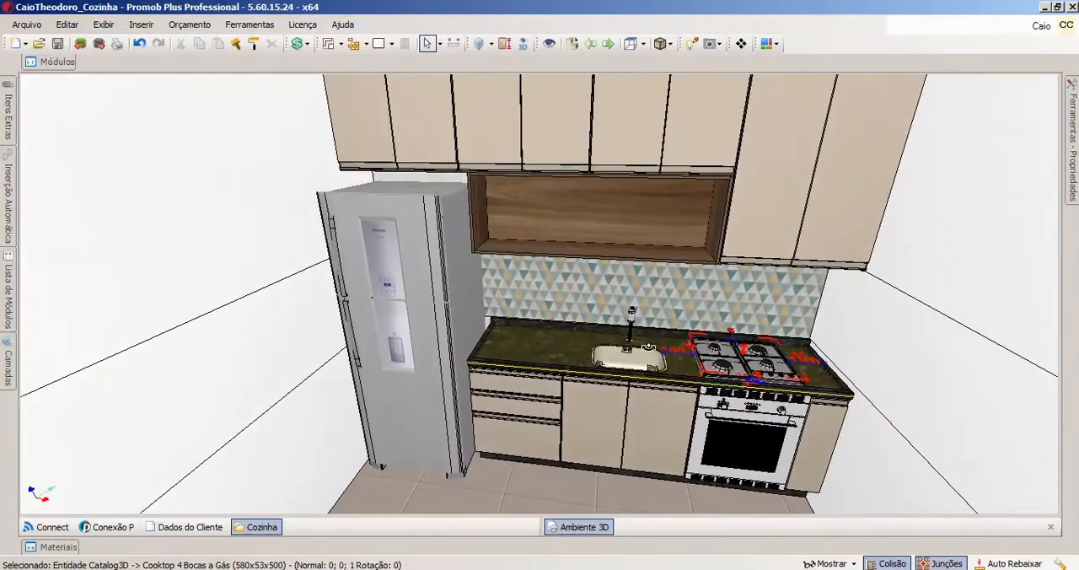
scroll(663, 335, down, 2)
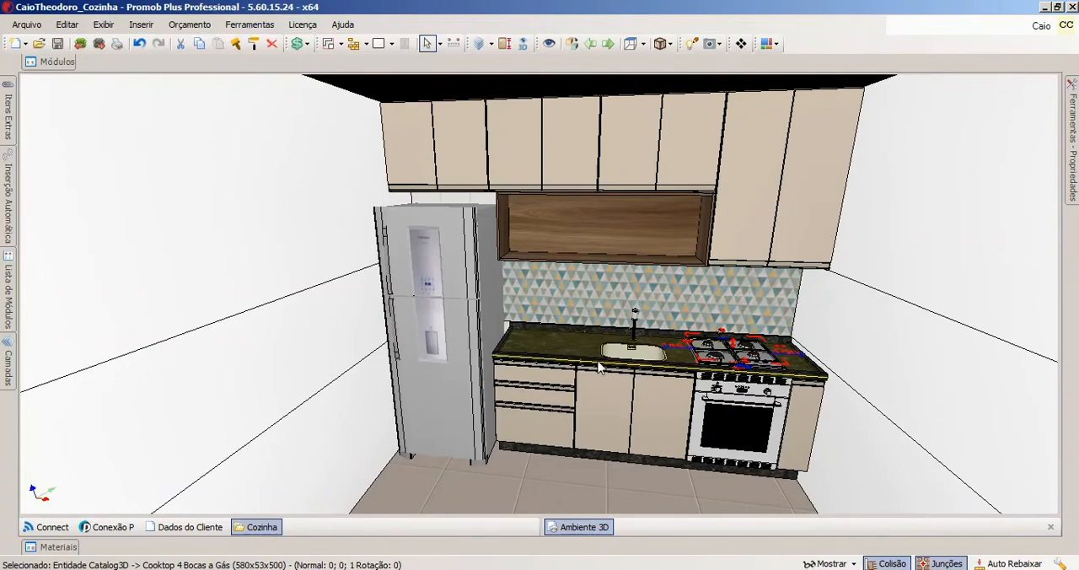
Insert Tábua Caipirinha 01 from the Decore kitchen utensils on the countertop between the refrigerator and the sink bowl.
mouse_move(71, 67)
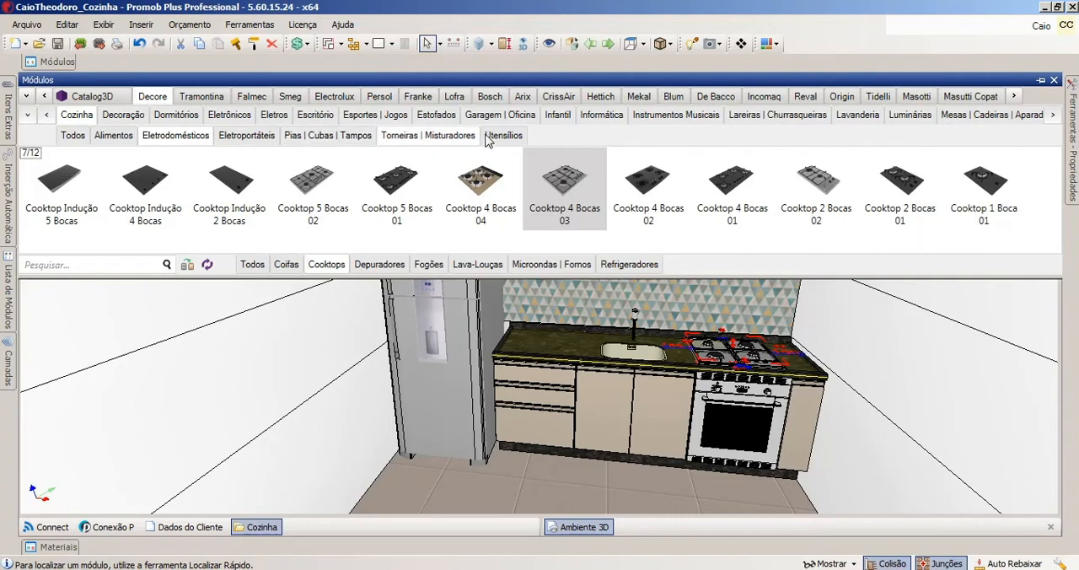
click(114, 136)
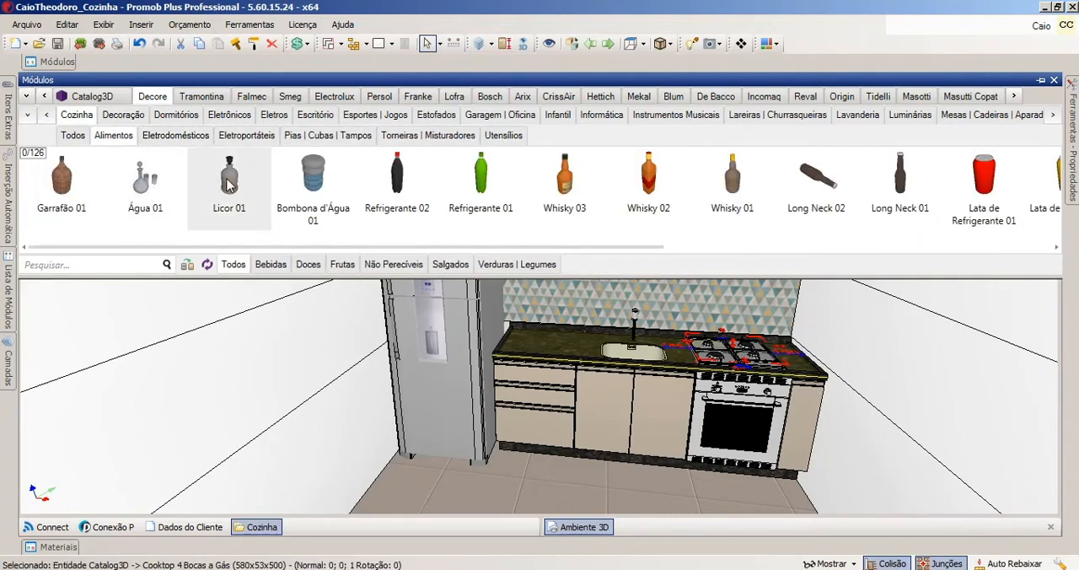
click(506, 135)
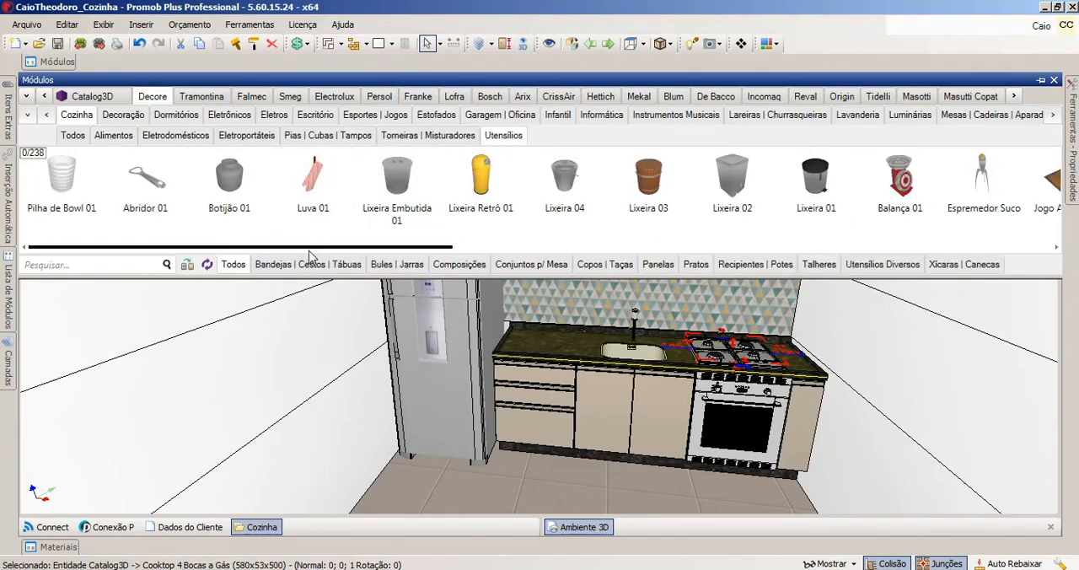
click(285, 266)
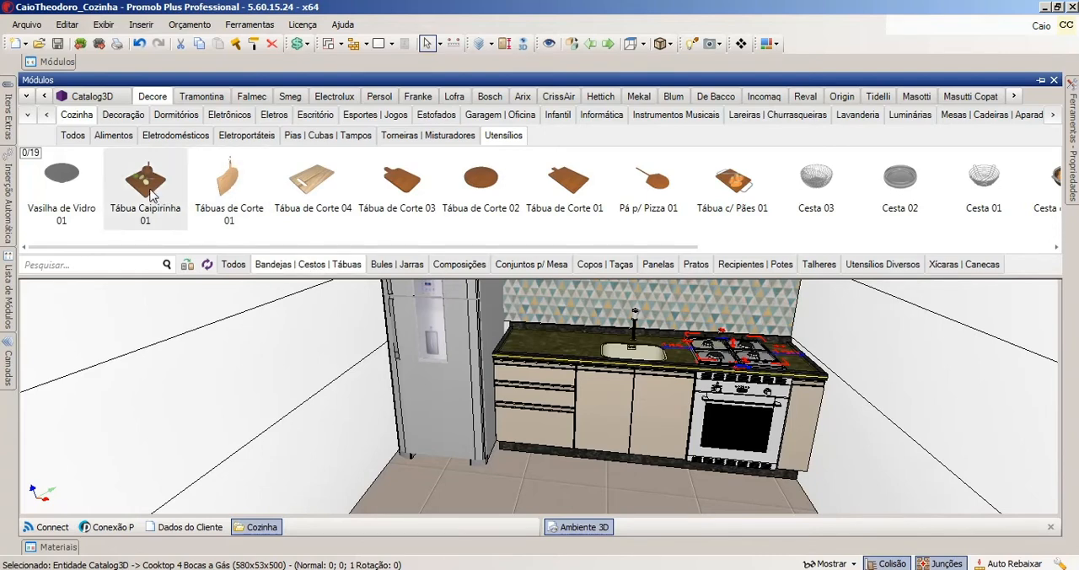
drag(153, 199, 543, 342)
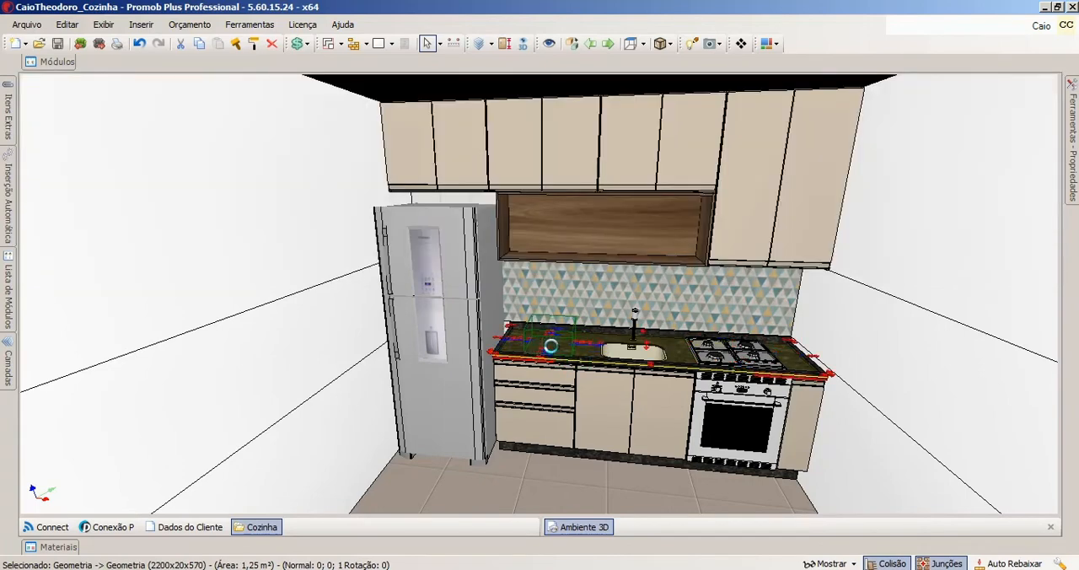
scroll(572, 340, up, 7)
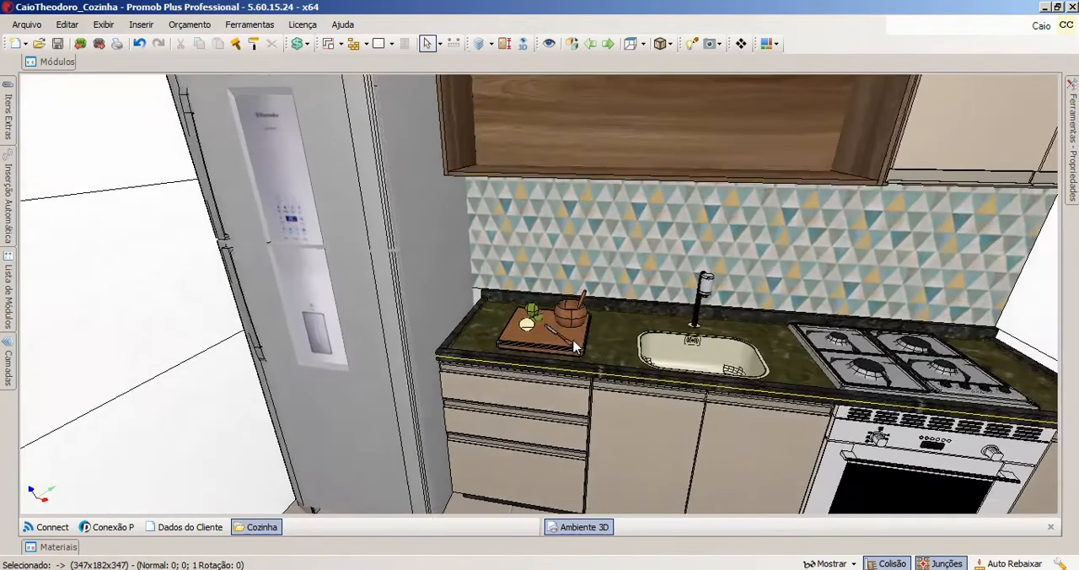
mouse_move(573, 346)
middle_down()
mouse_move(513, 331)
mouse_move(568, 329)
middle_up()
scroll(513, 332, down, 6)
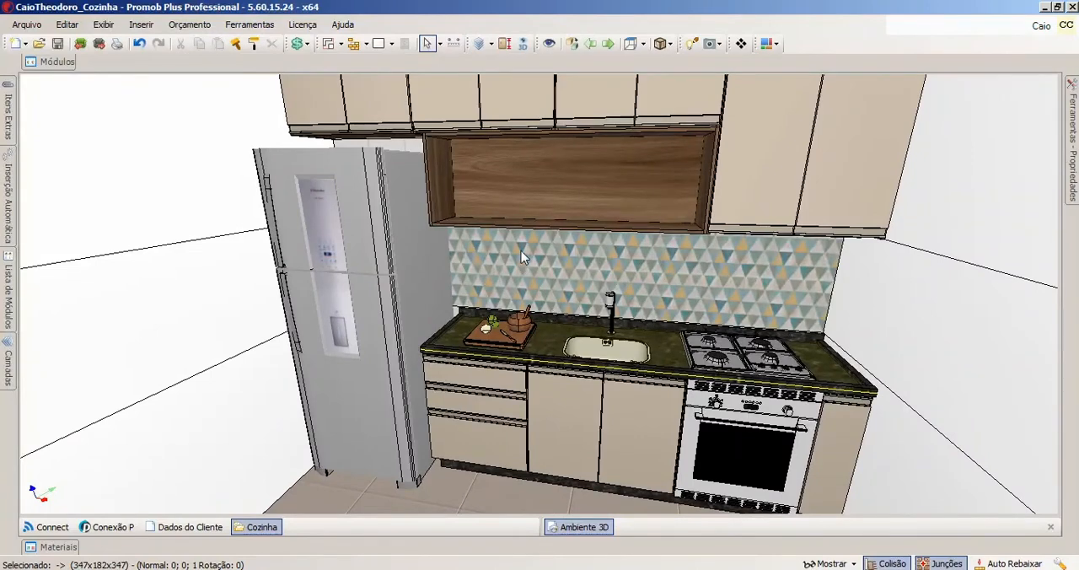
middle_drag(495, 217, 431, 273)
scroll(432, 256, down, 2)
scroll(431, 256, down, 1)
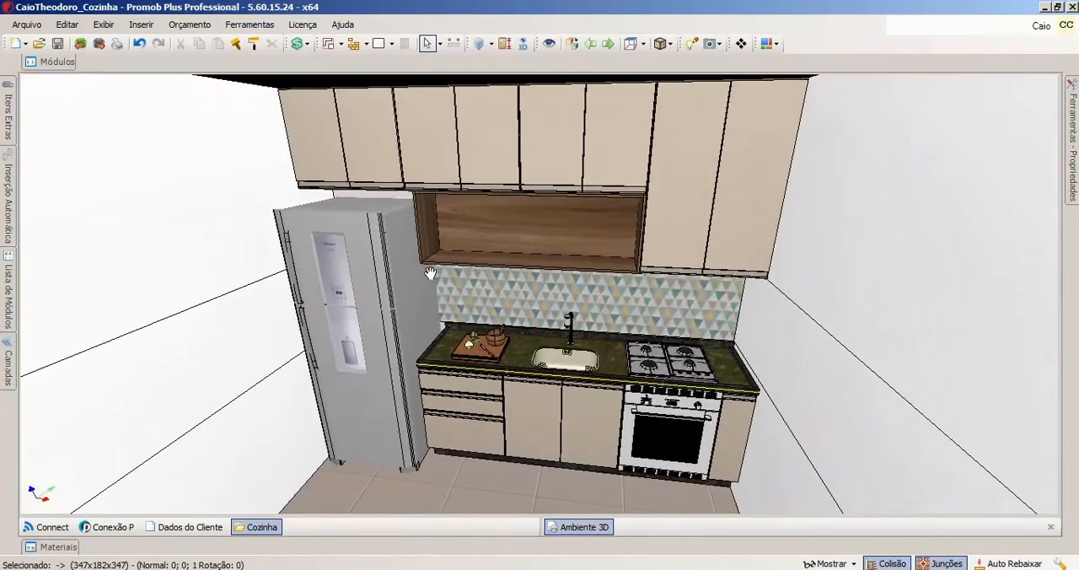
Insert Pote 05 from the Decore kitchen containers and jars near the far end of the open wooden niche, on the oven side.
click(64, 64)
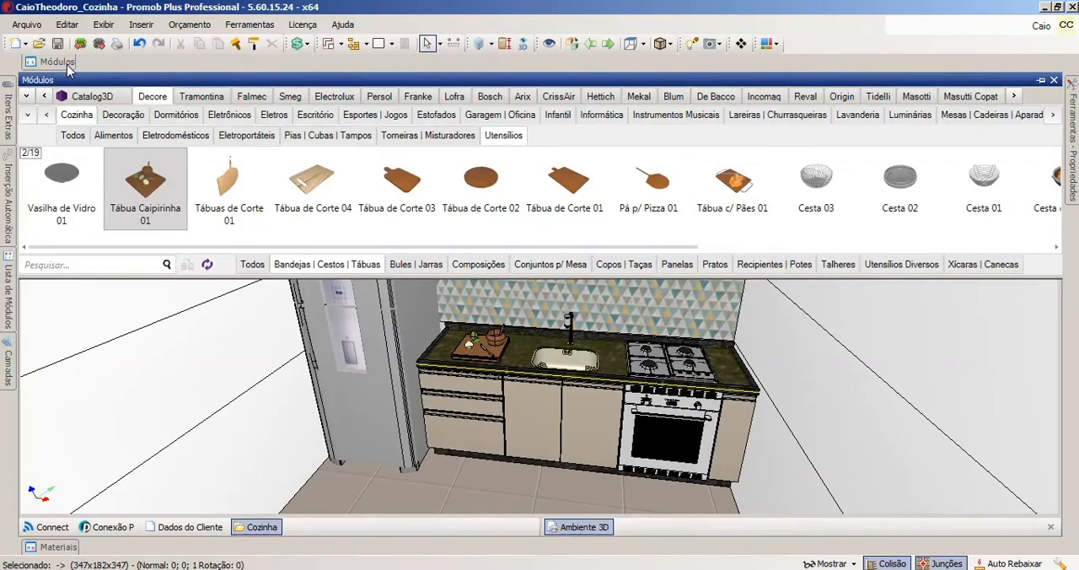
middle_drag(543, 374, 515, 435)
middle_drag(487, 340, 476, 362)
right_drag(477, 361, 504, 342)
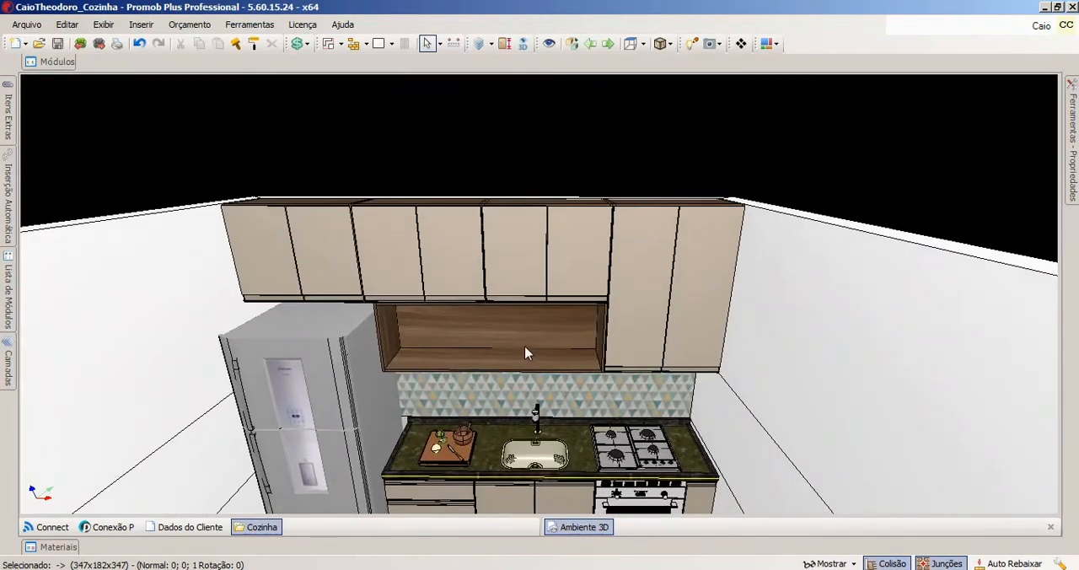
click(61, 64)
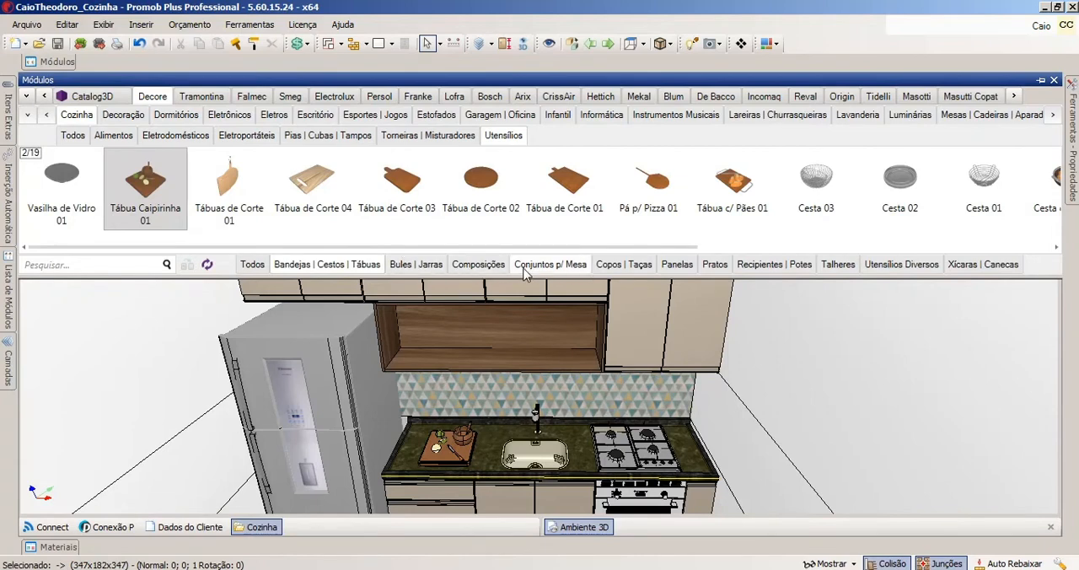
click(751, 266)
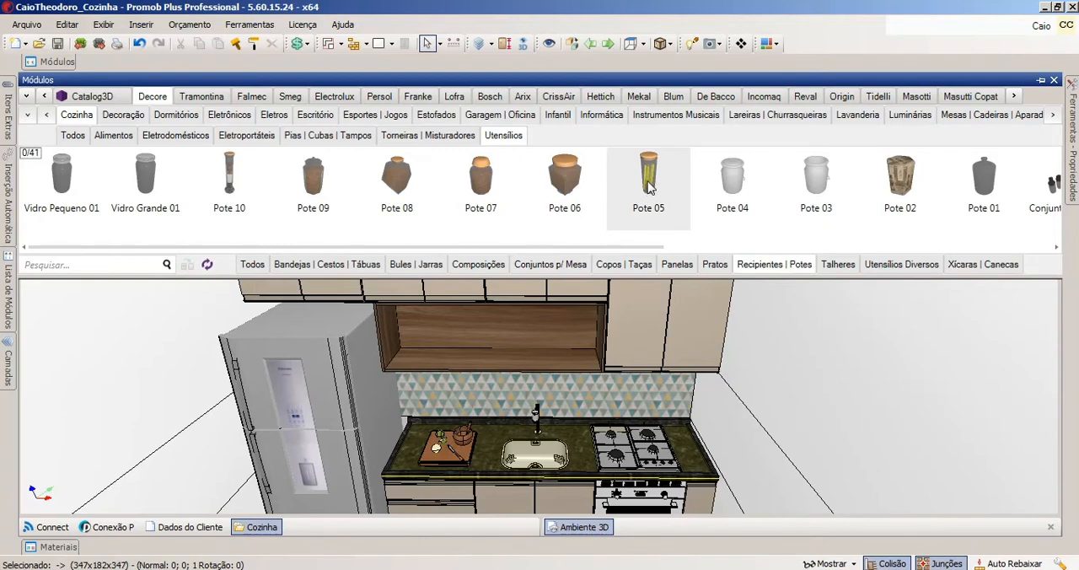
drag(654, 182, 567, 346)
middle_drag(566, 345, 700, 282)
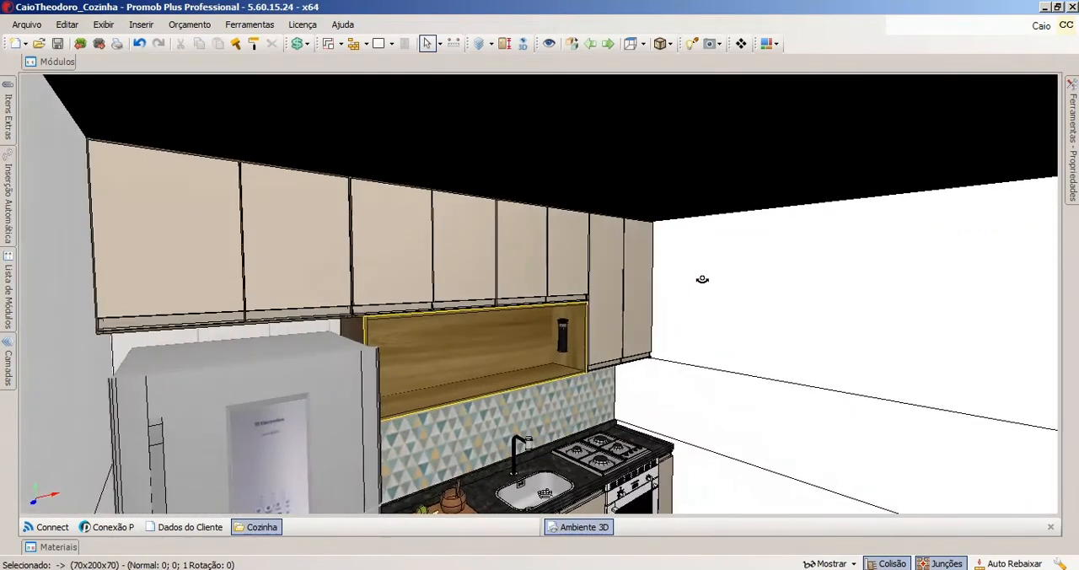
scroll(570, 346, up, 6)
middle_drag(556, 352, 570, 304)
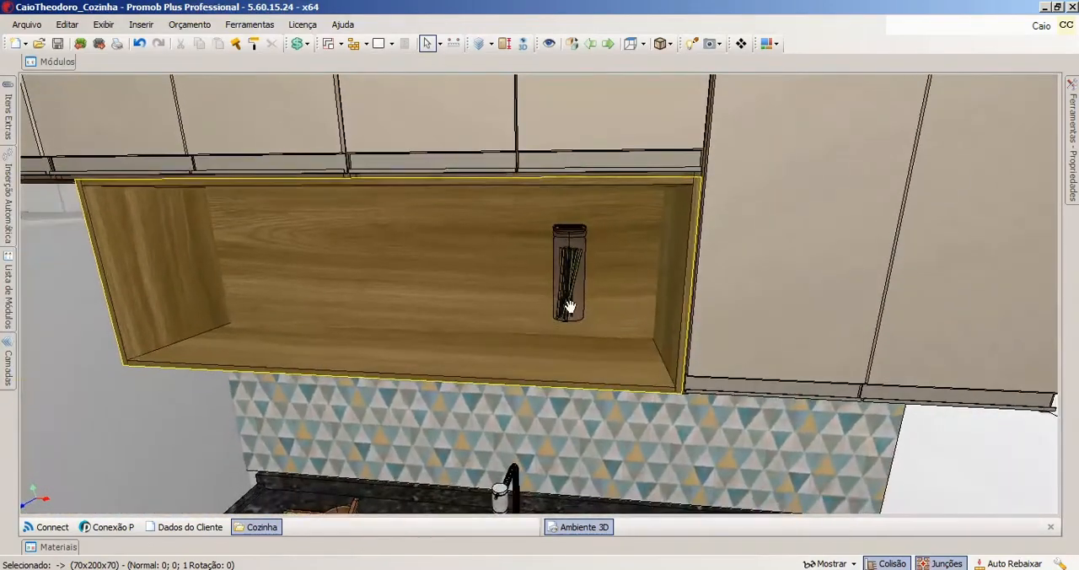
scroll(575, 307, down, 3)
Set Escalar to Sim for the glass jar in the niche, and set its Altura to 250 and finally to 270.
click(575, 294)
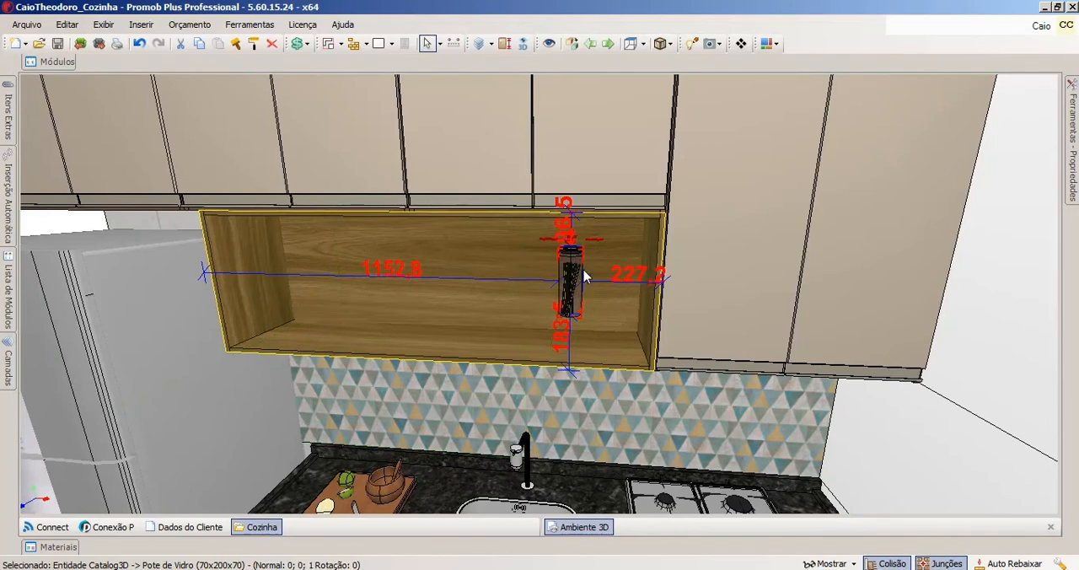
click(1074, 154)
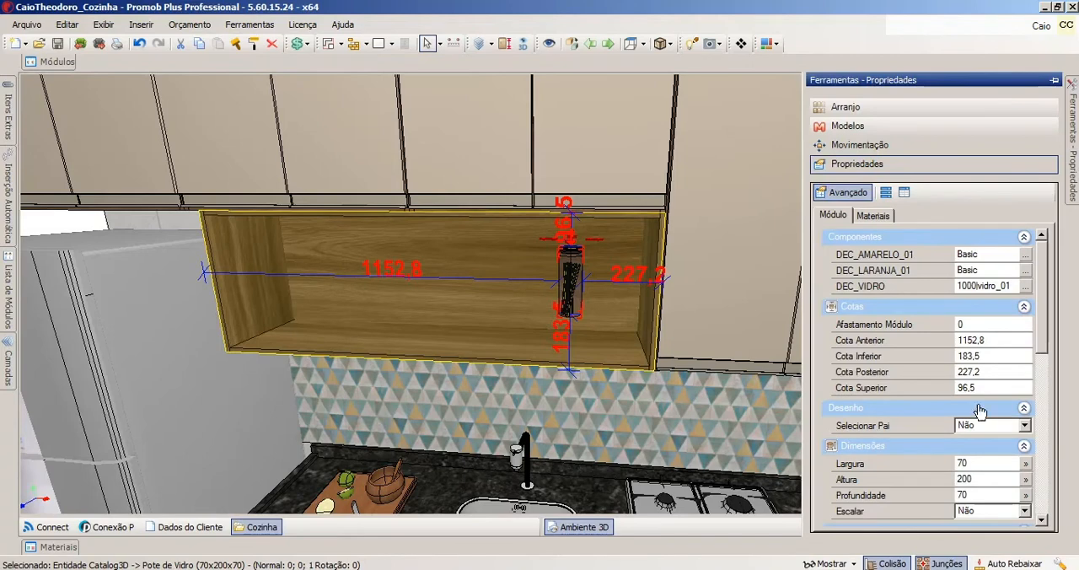
drag(1050, 337, 1043, 381)
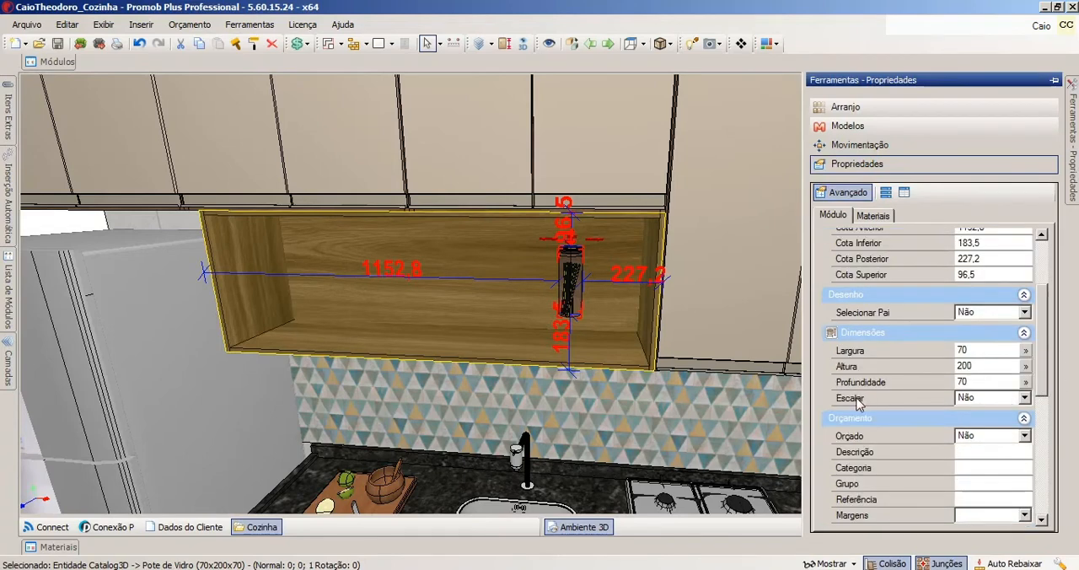
click(1024, 397)
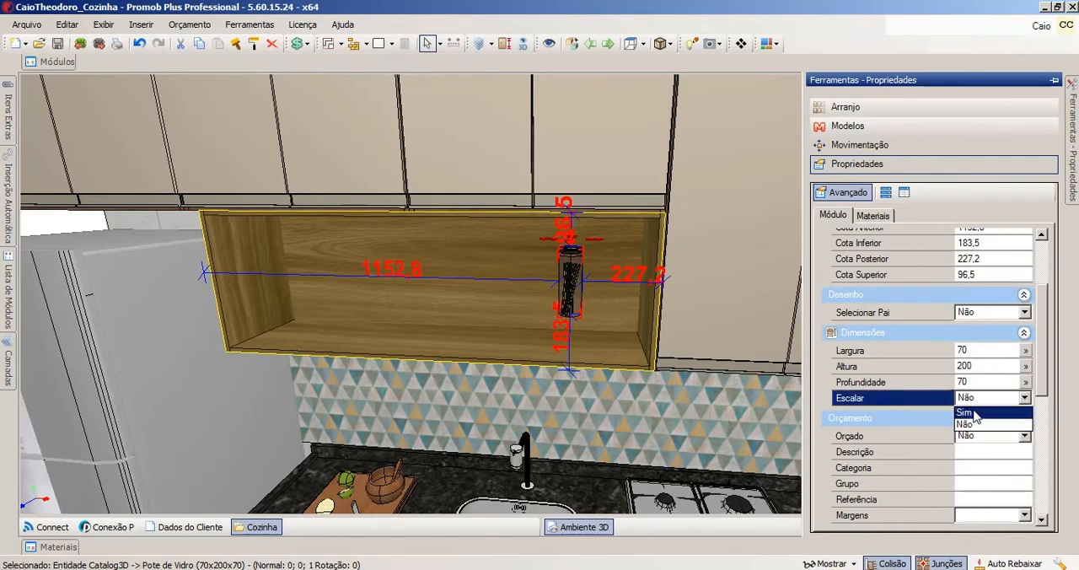
click(974, 421)
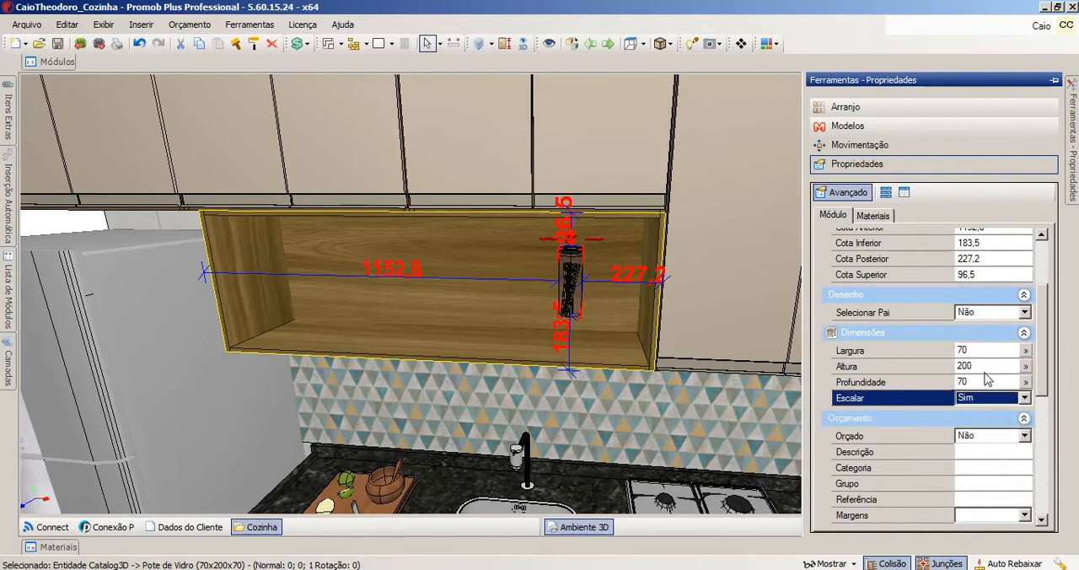
click(984, 366)
drag(976, 366, 955, 366)
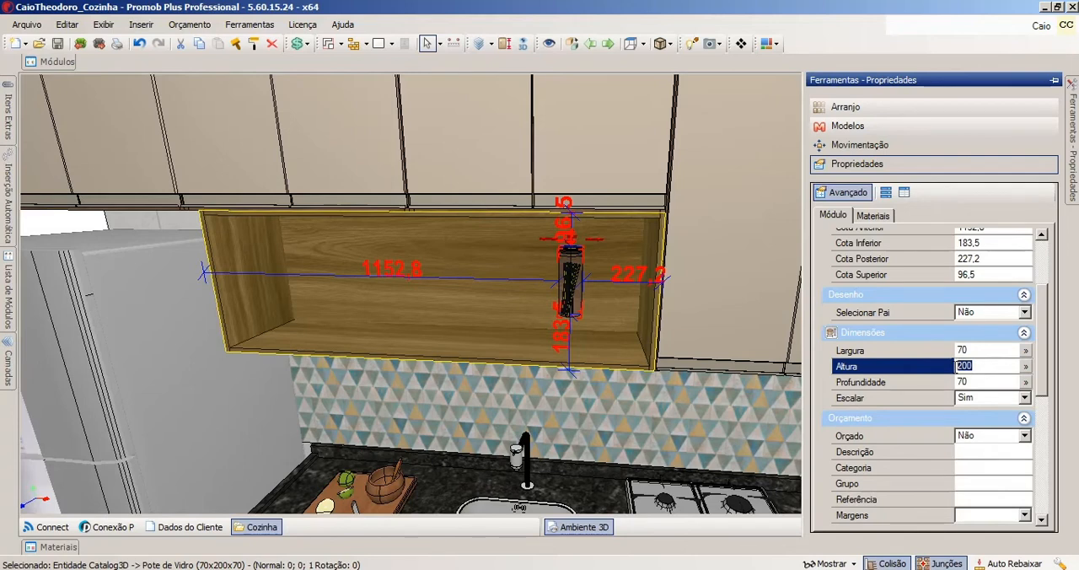
text(2)
key(Return)
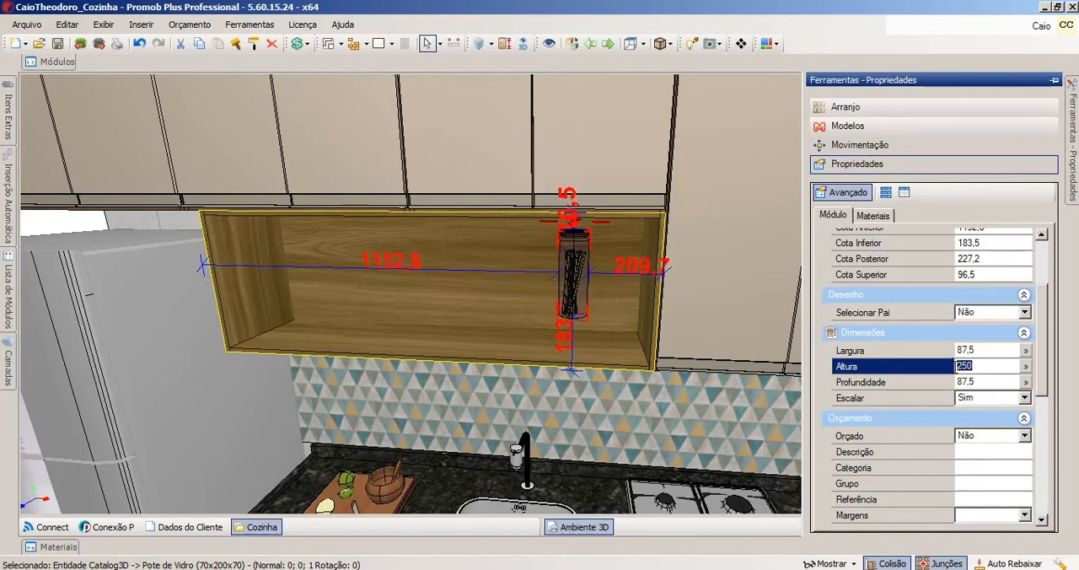
text(2)
key(Return)
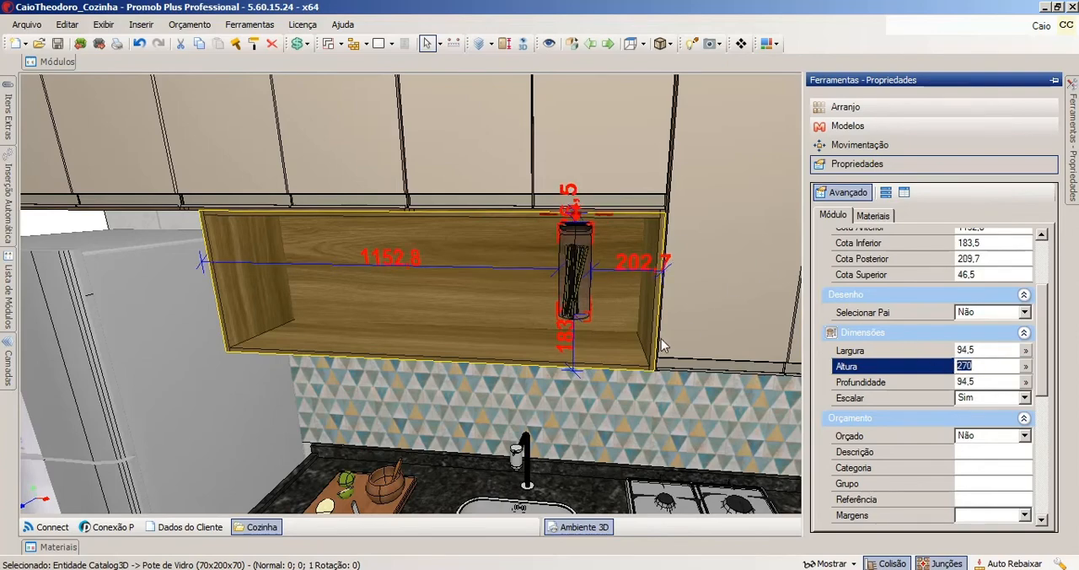
Lower the jar in the niche to about Z 32 and move it back inside to about Y -174 using Reposicionar.
middle_drag(562, 313, 621, 371)
middle_drag(685, 282, 805, 236)
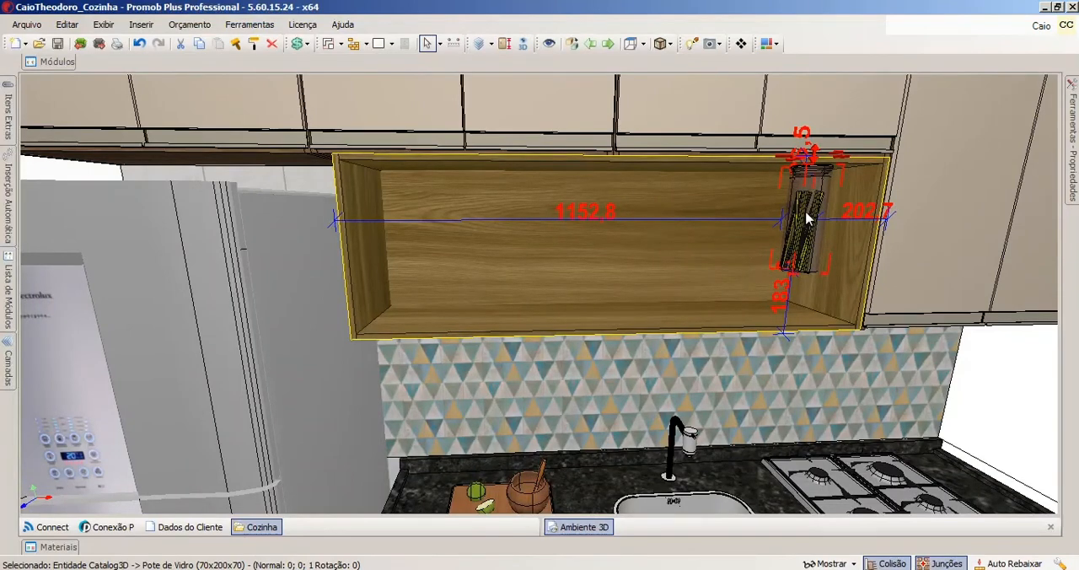
double_click(580, 317)
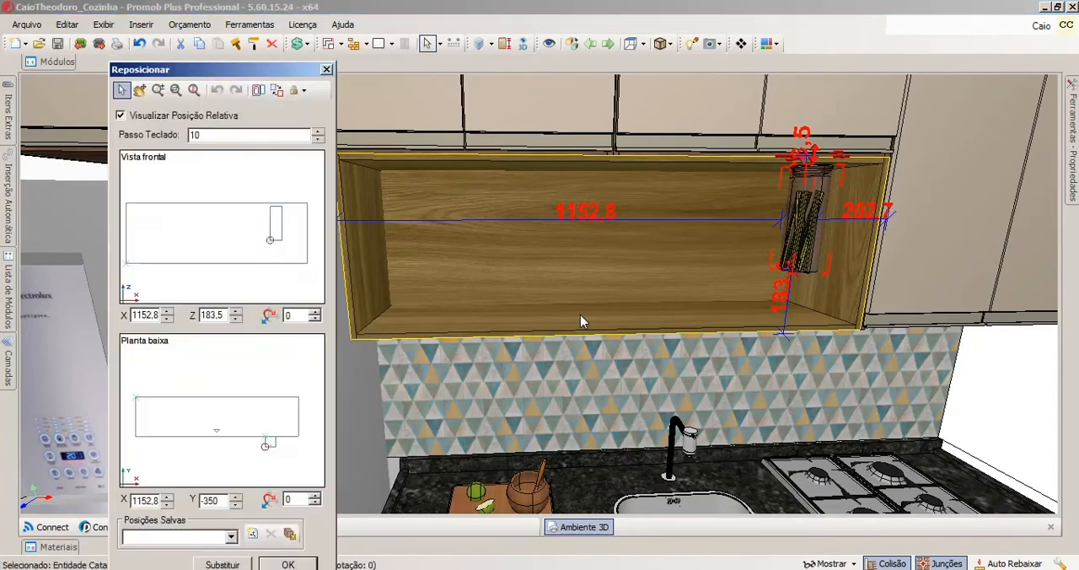
drag(271, 74, 590, 43)
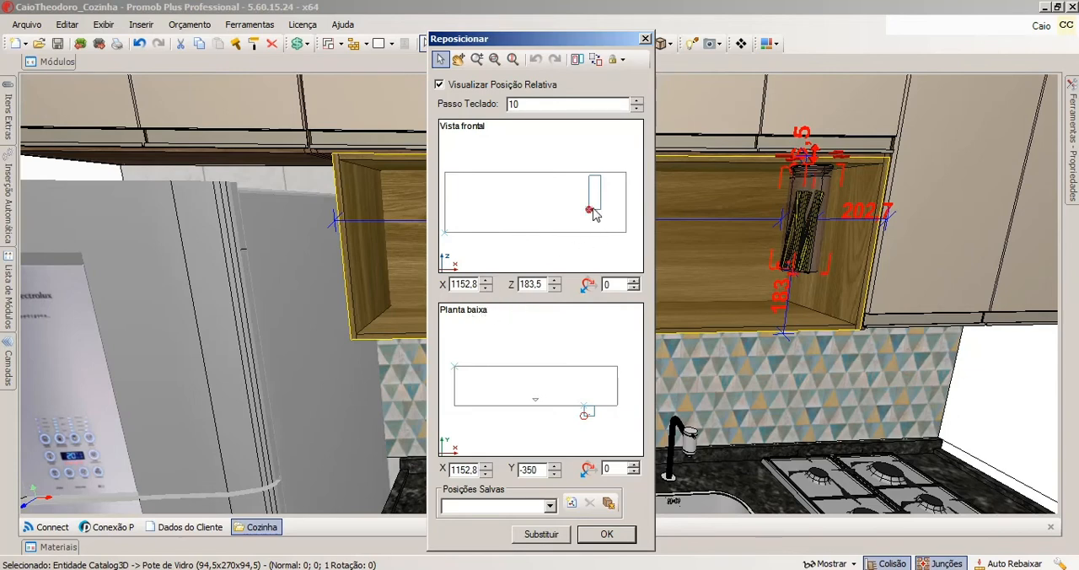
drag(593, 214, 591, 232)
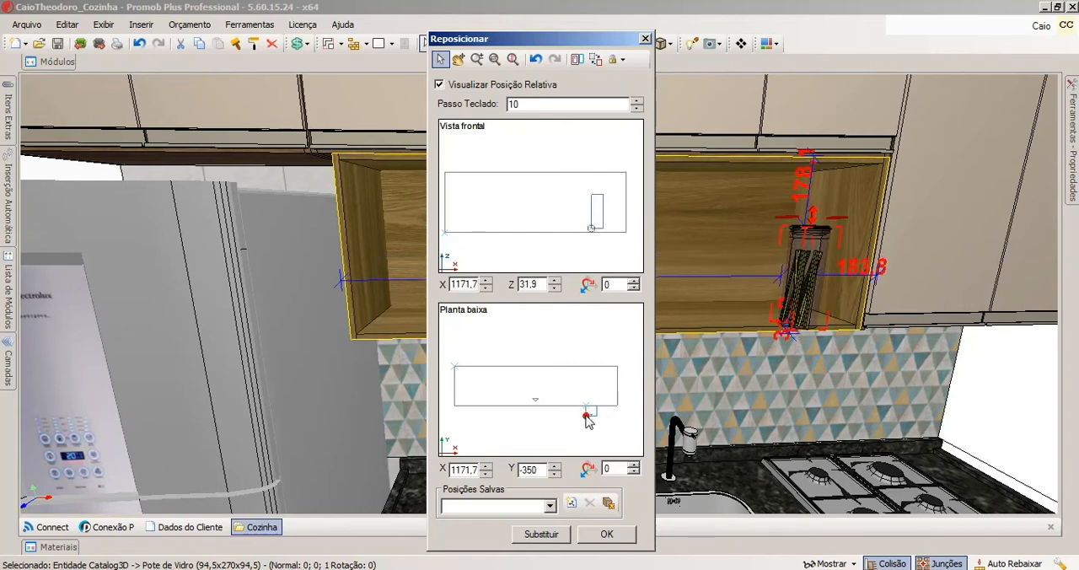
drag(586, 415, 588, 396)
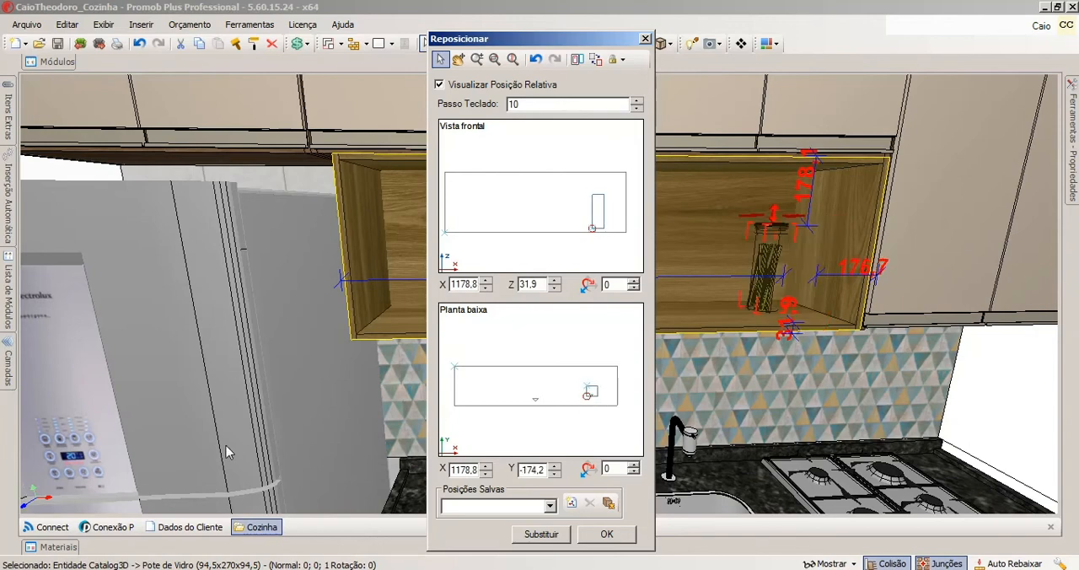
Show the niche's panel thickness in the repositioning views, rest the jar on its base at about X 1229 and Z 19, and apply.
click(576, 61)
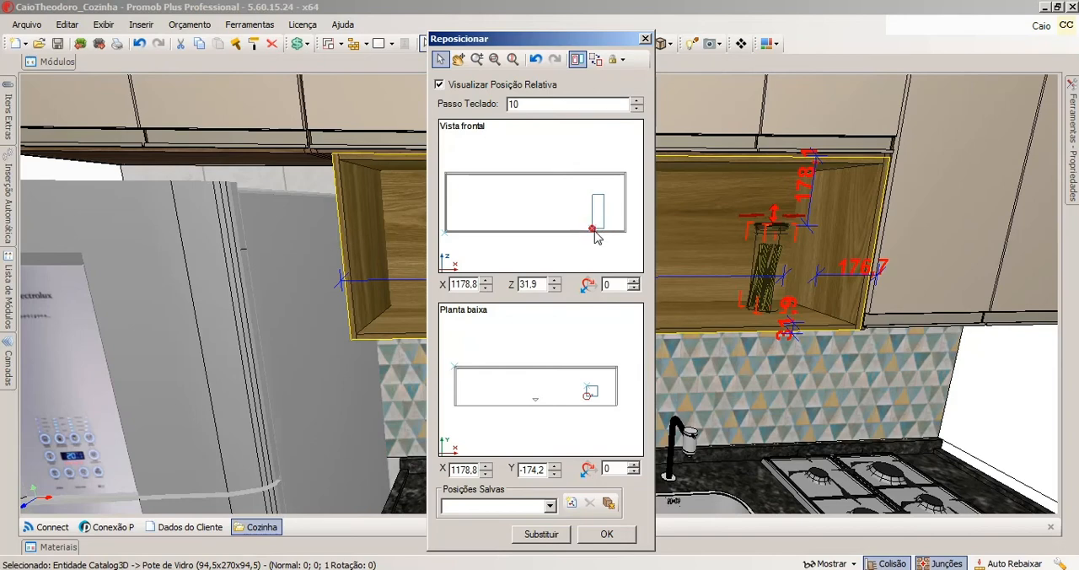
drag(593, 229, 598, 231)
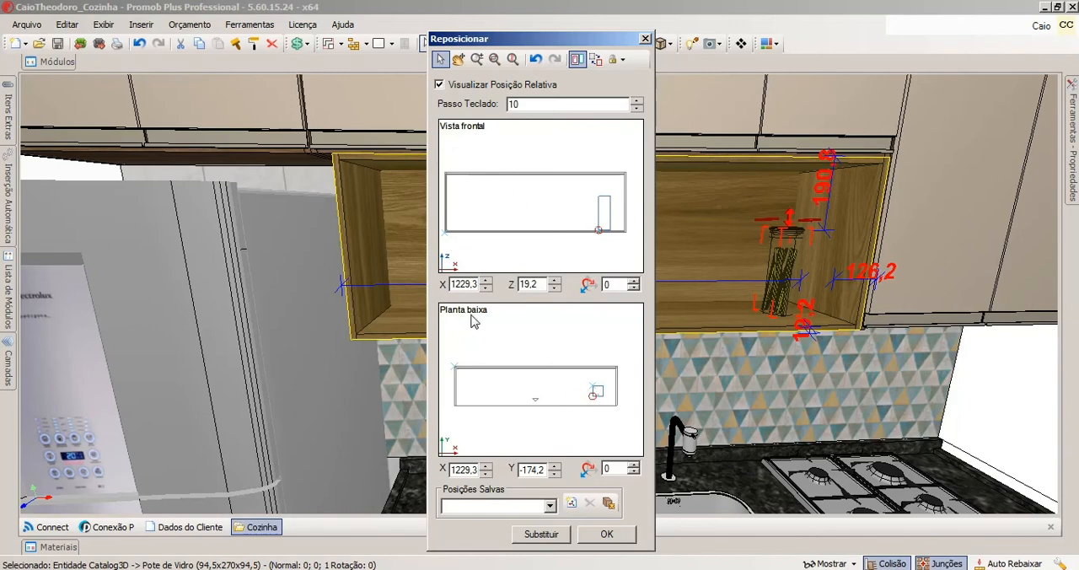
click(607, 533)
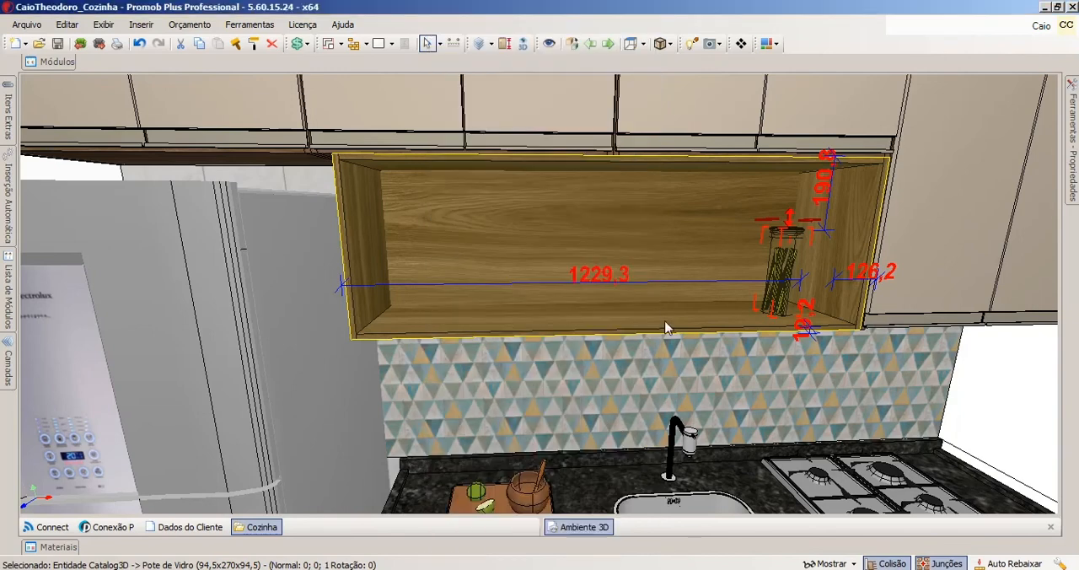
middle_drag(669, 328, 622, 341)
scroll(597, 290, down, 6)
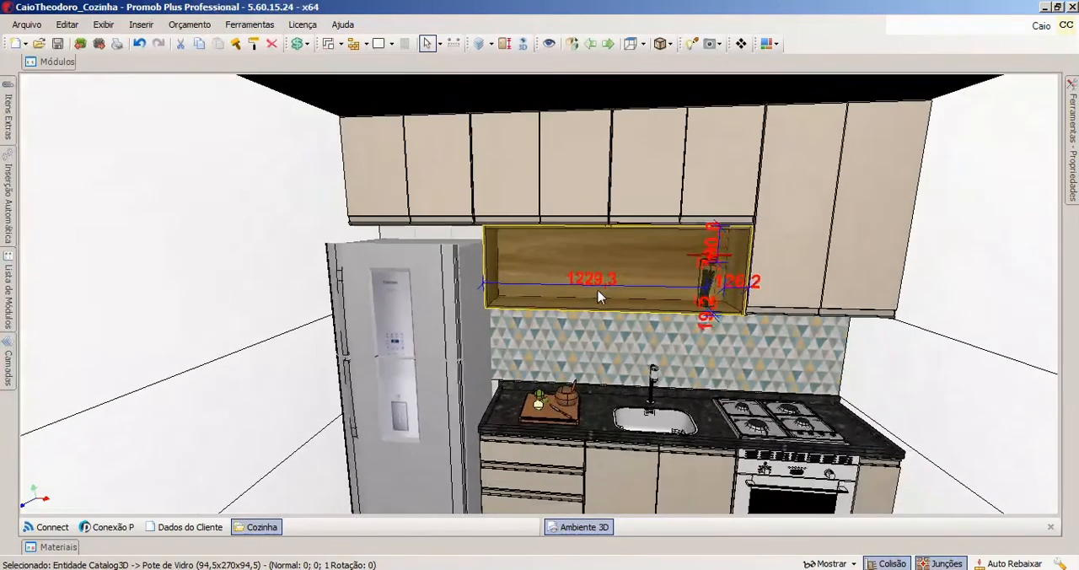
scroll(597, 290, down, 2)
middle_drag(613, 332, 613, 290)
scroll(612, 291, up, 2)
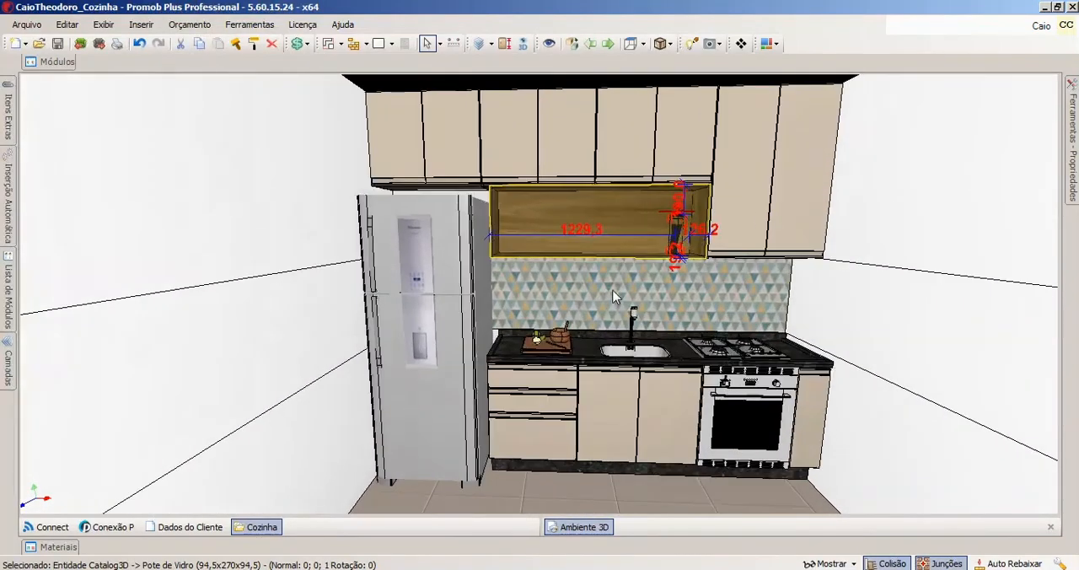